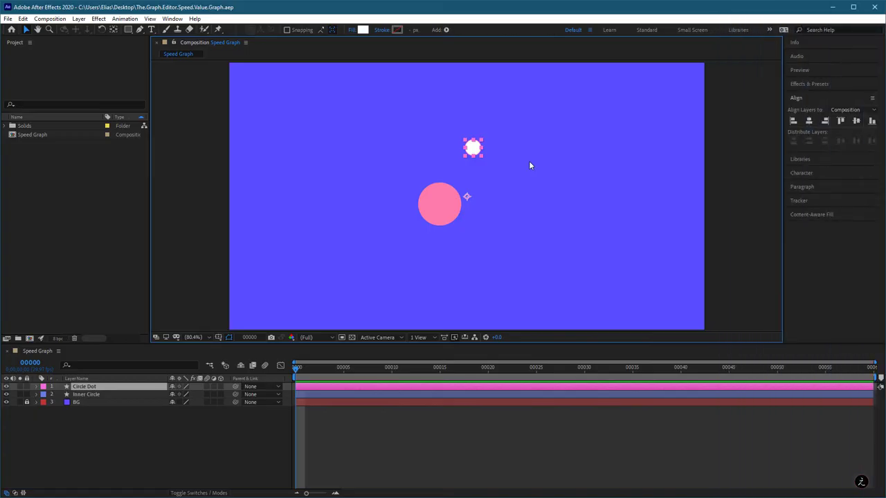
- Centre the anchor points of both the pink Inner Circle and the white Circle Dot layers
click(439, 211)
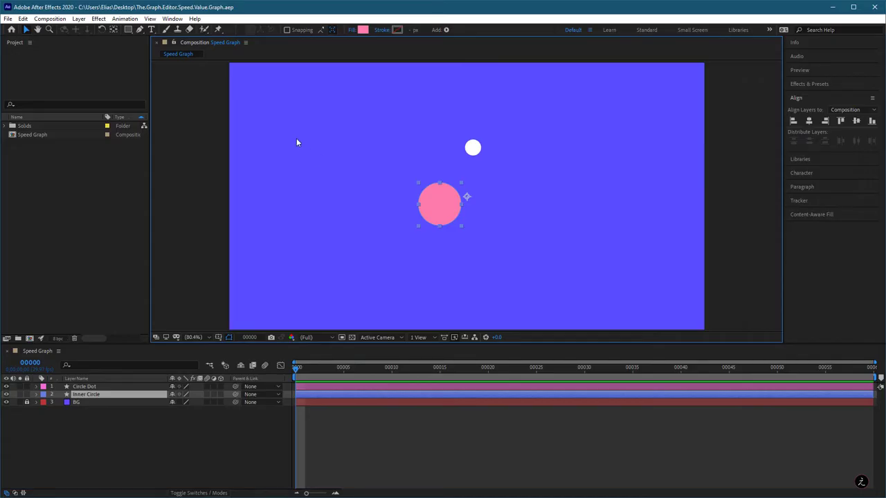
click(78, 19)
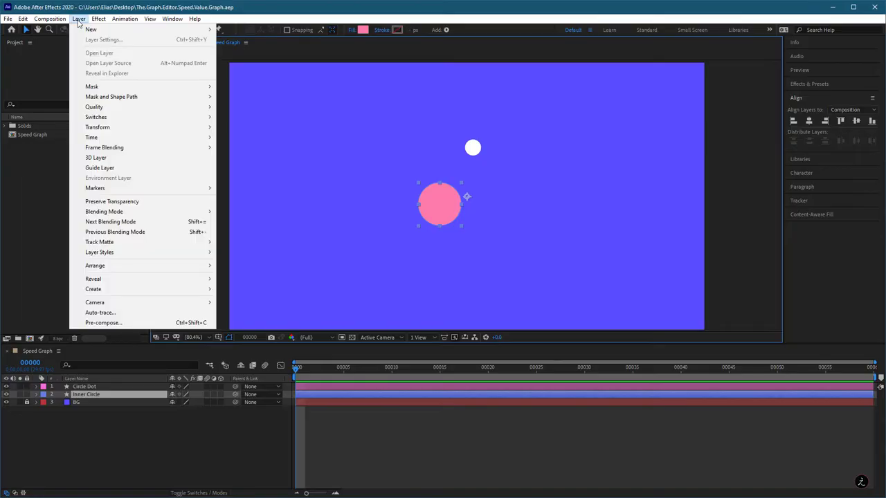
mouse_move(173, 128)
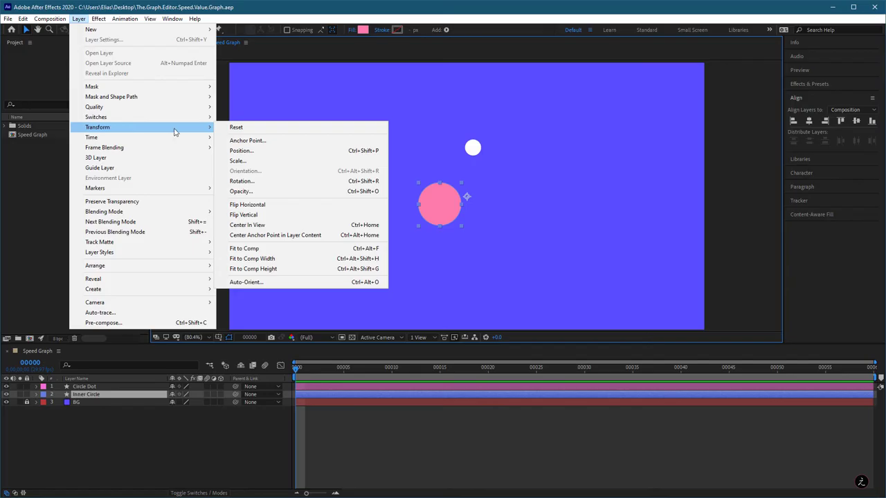
click(332, 237)
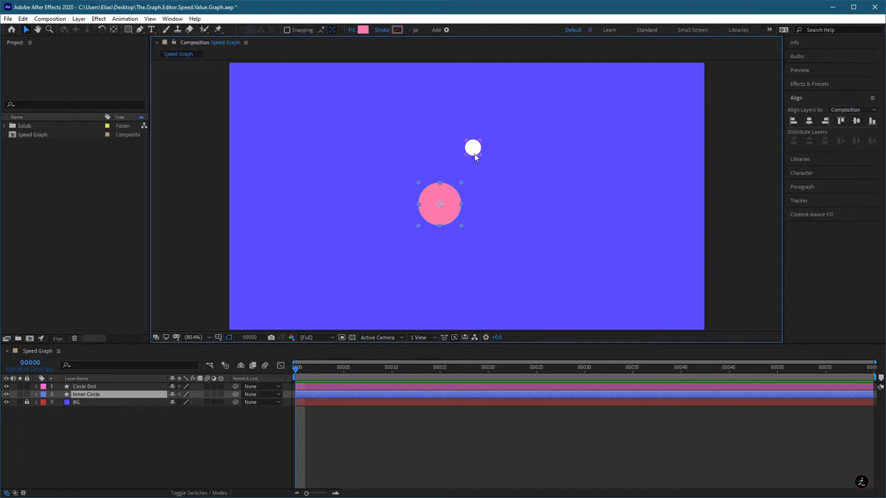
click(473, 149)
key(ctrl+alt+Home)
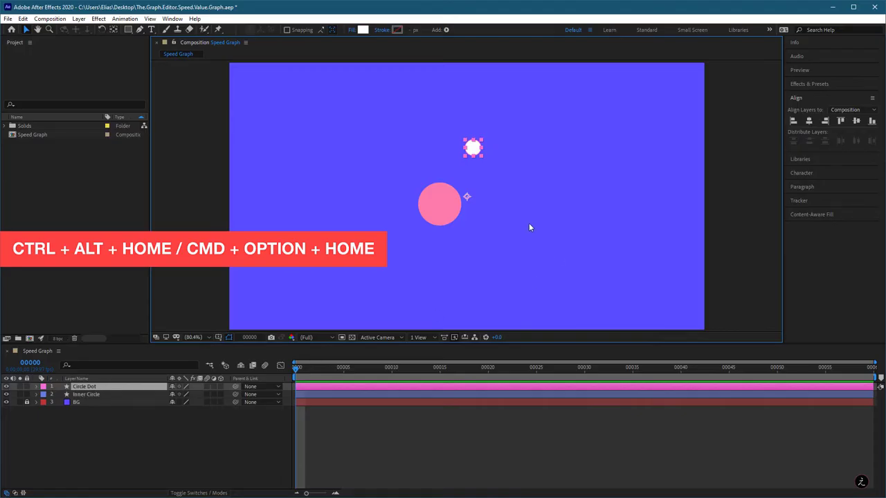
key(ctrl+alt+Home)
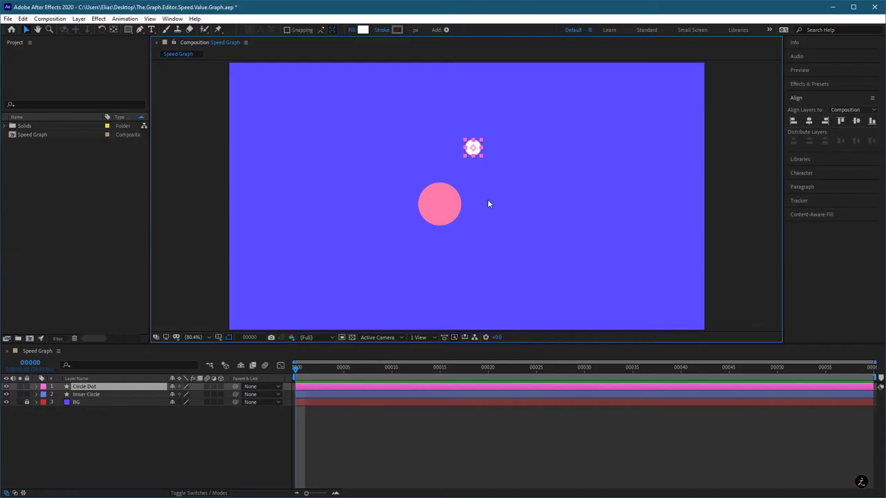
- Align both circles to the composition centre, then drag the white dot left of the pink circle
click(449, 205)
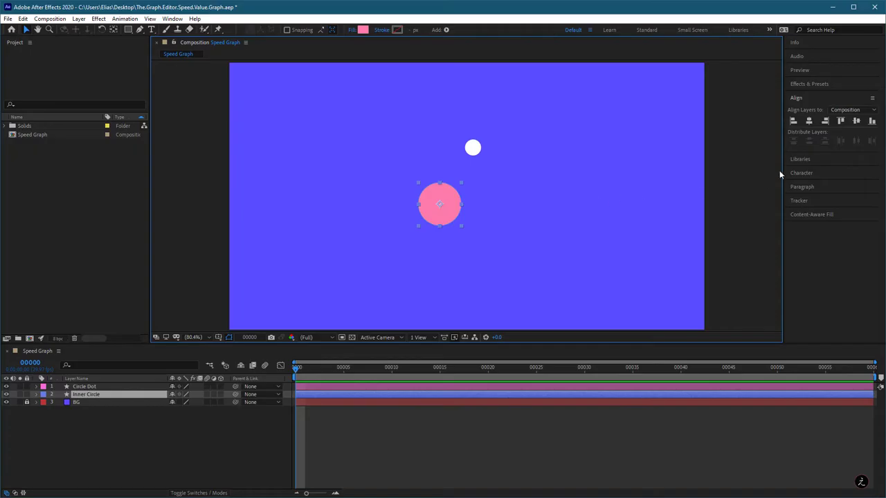
click(810, 121)
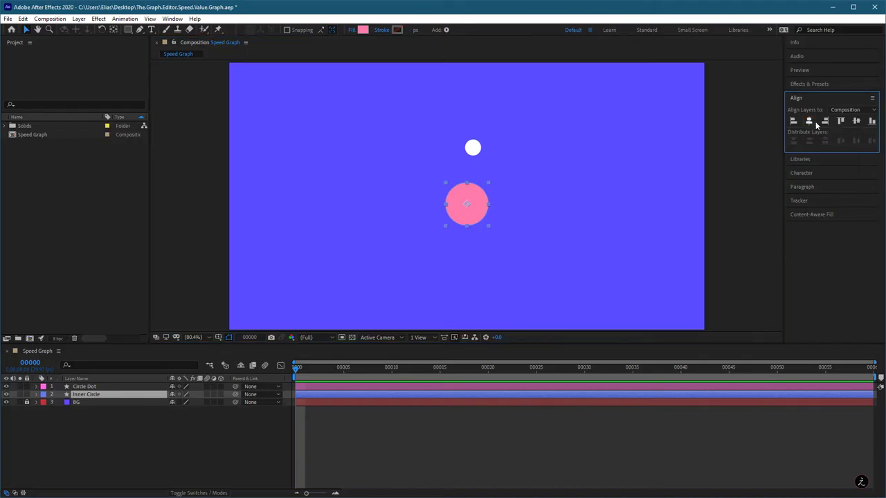
click(856, 122)
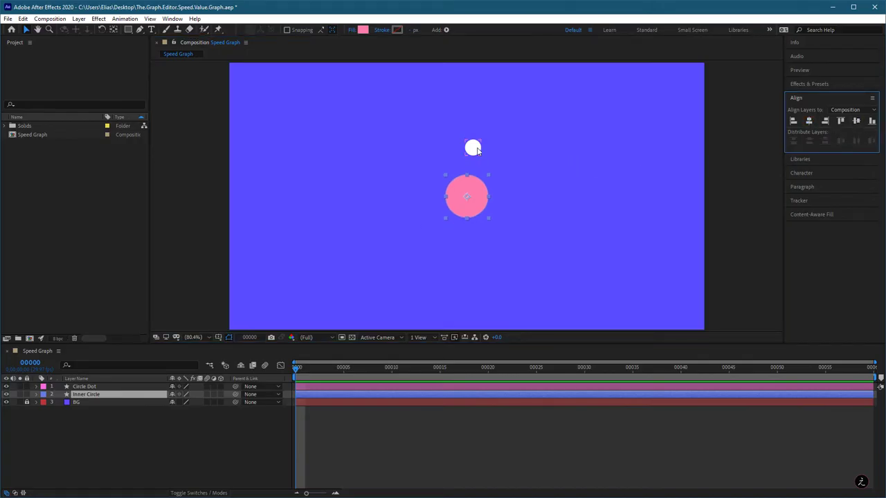
click(476, 149)
click(809, 122)
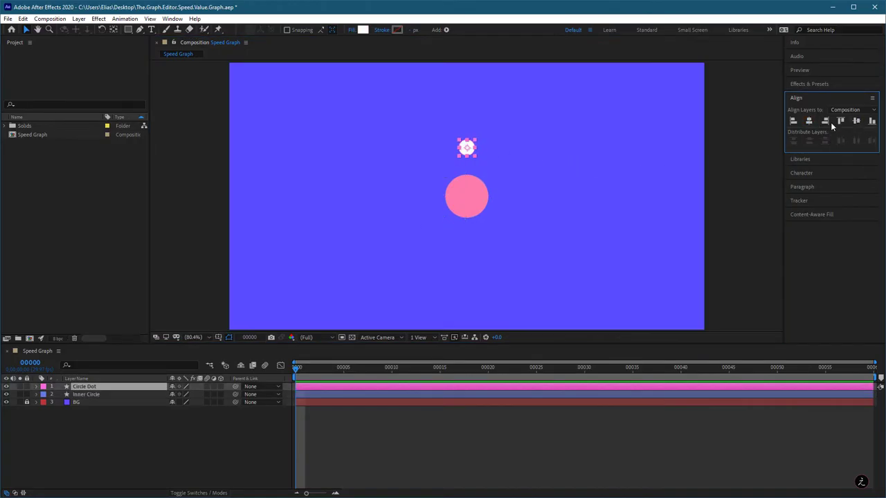
click(857, 122)
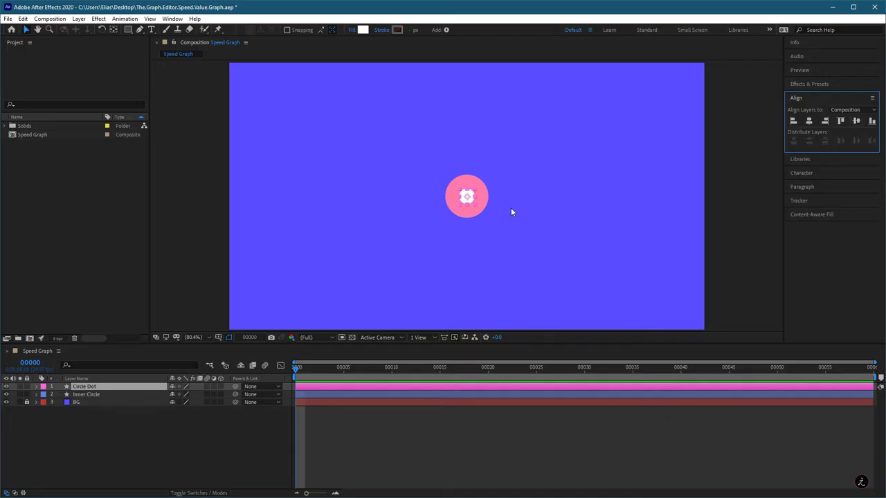
click(460, 199)
drag(460, 199, 349, 206)
- Lock Inner Circle and isolate Circle Dot's Position property with the P shortcut
click(90, 395)
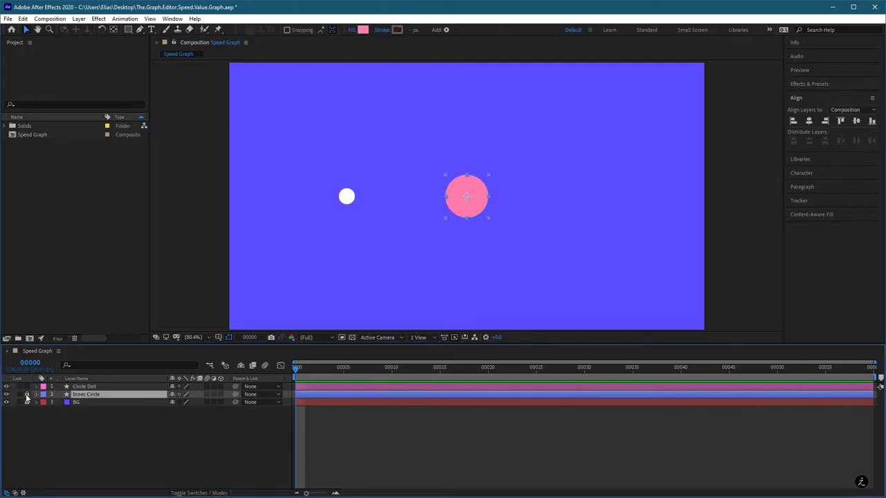
click(27, 394)
click(107, 387)
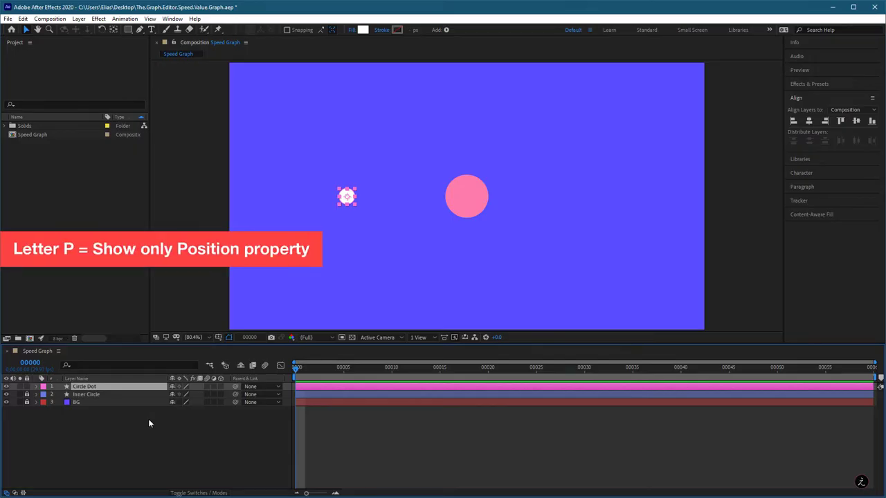
key(p)
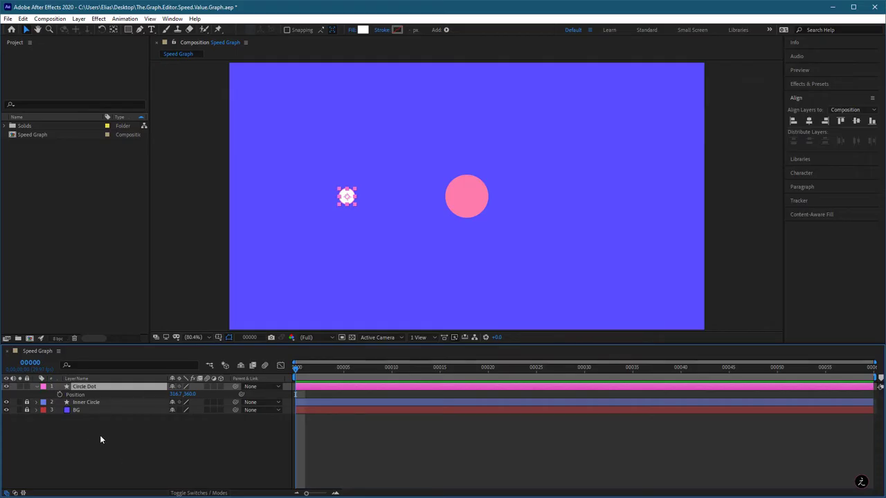
- Start Position keyframing, placing the dot below the circle at frame 15 and right at frame 30
click(59, 395)
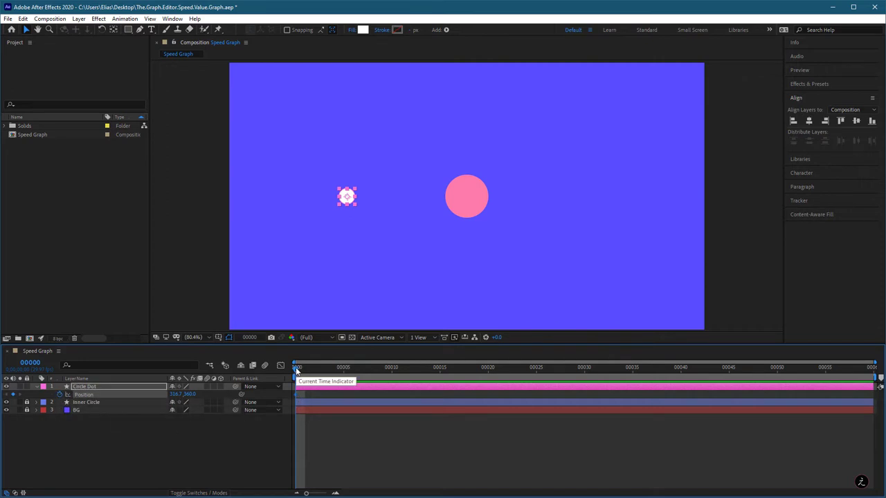
drag(297, 370, 438, 371)
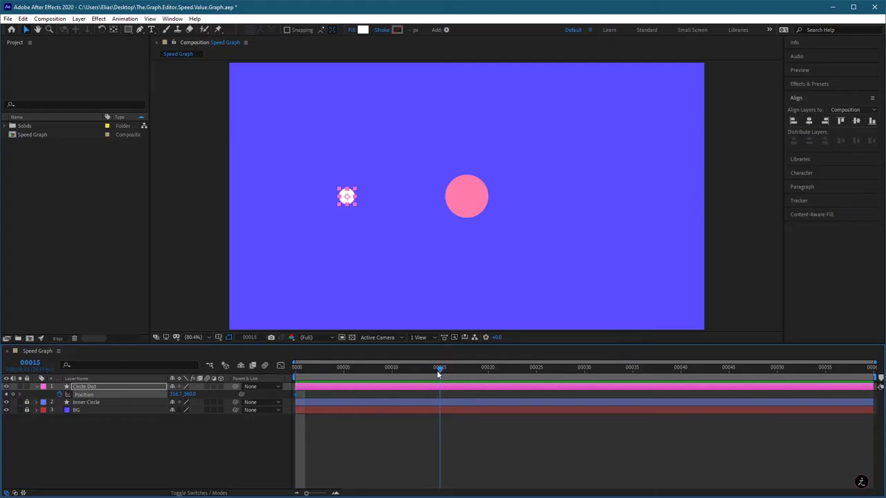
click(348, 198)
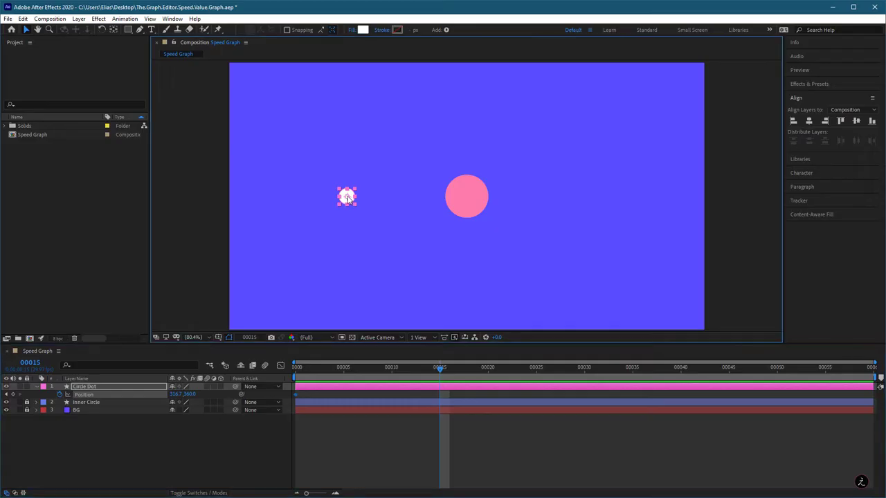
drag(348, 198, 469, 270)
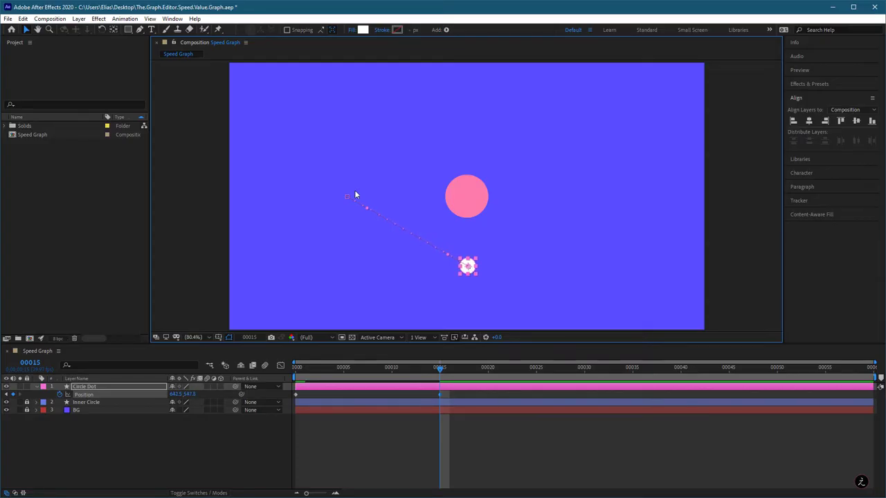
drag(439, 367, 580, 368)
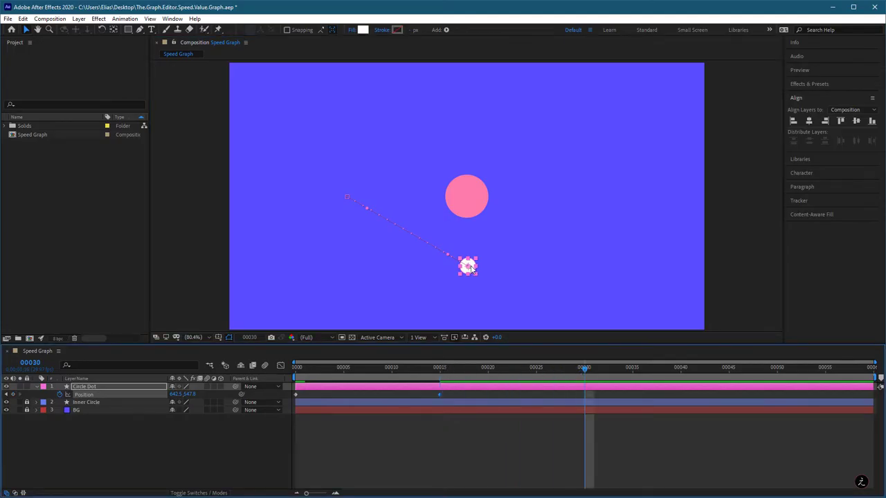
drag(472, 267, 597, 200)
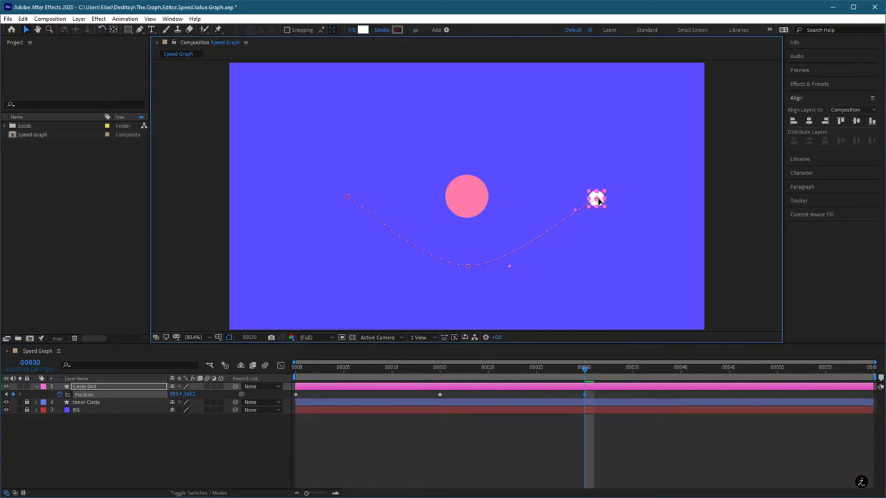
- Place the dot above the circle at frame 45 and back on its left at frame 59
drag(584, 370, 730, 368)
drag(597, 200, 468, 116)
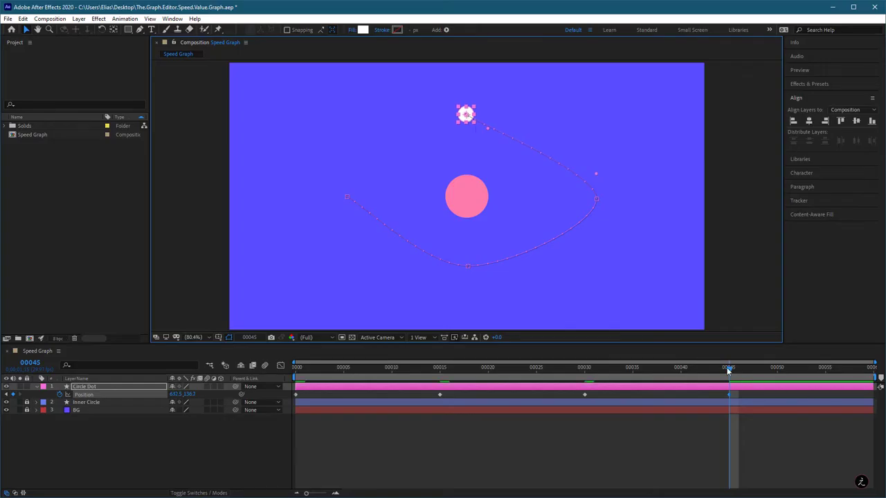
drag(730, 369, 864, 369)
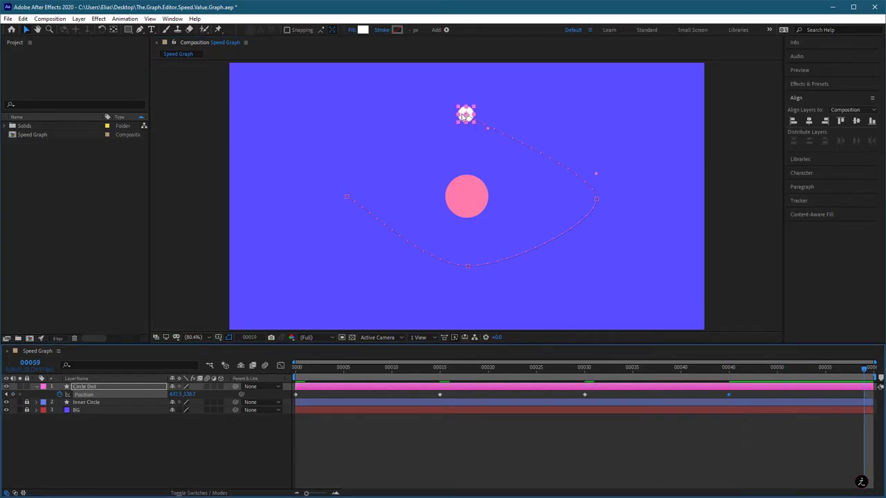
click(467, 116)
drag(468, 116, 348, 198)
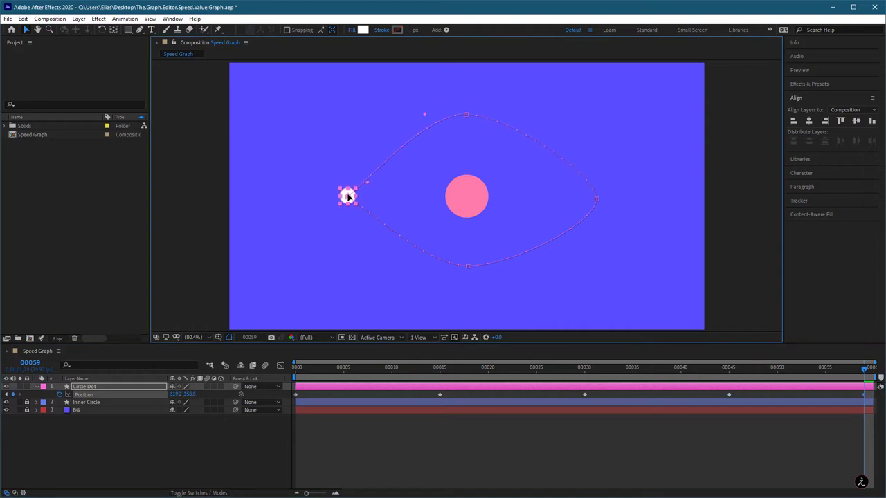
click(482, 444)
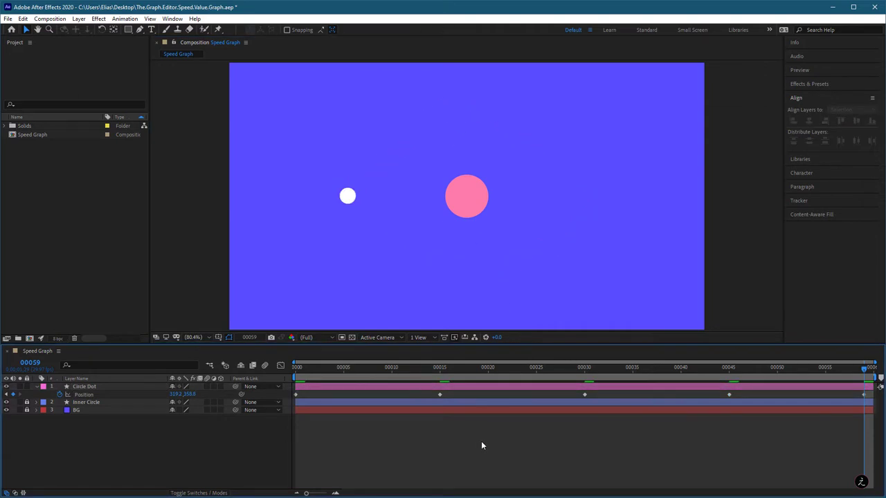
- Preview the orbit, then select the Circle Dot and its motion path's bottom vertex
key(space)
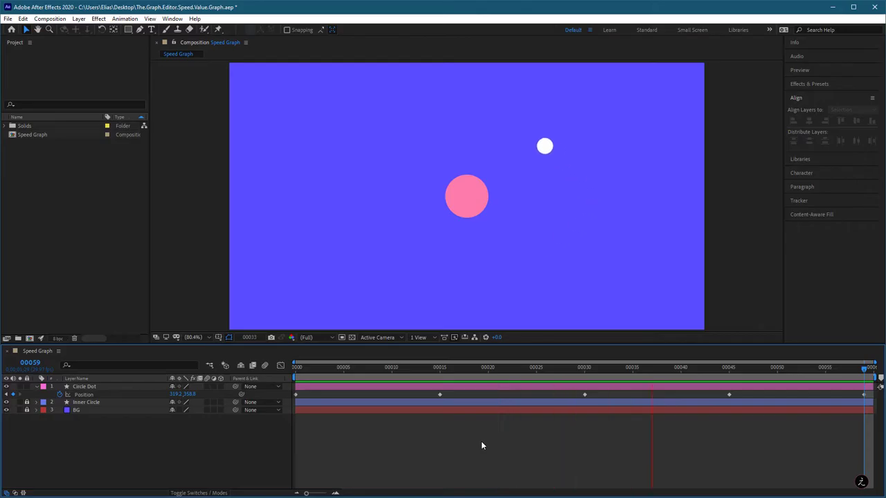
key(space)
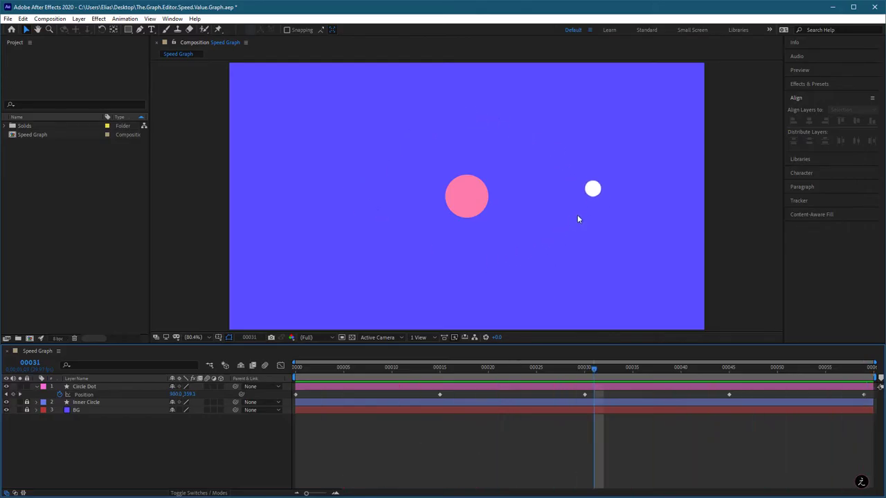
click(593, 191)
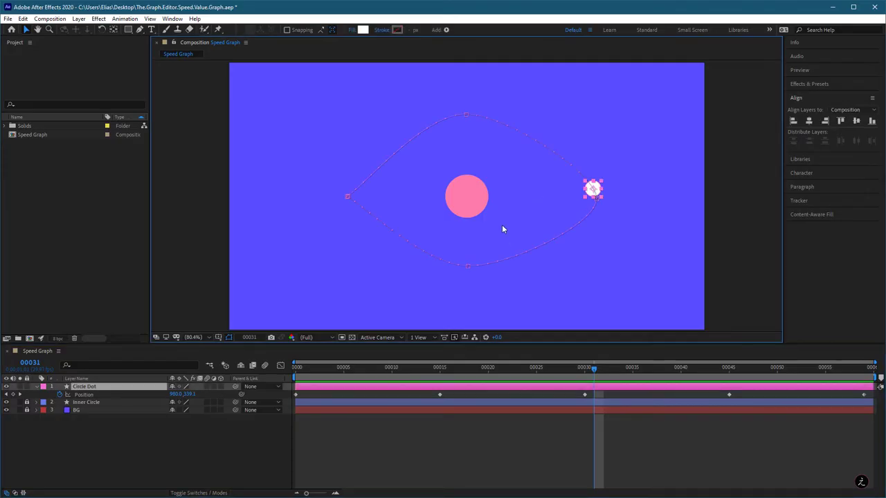
click(468, 268)
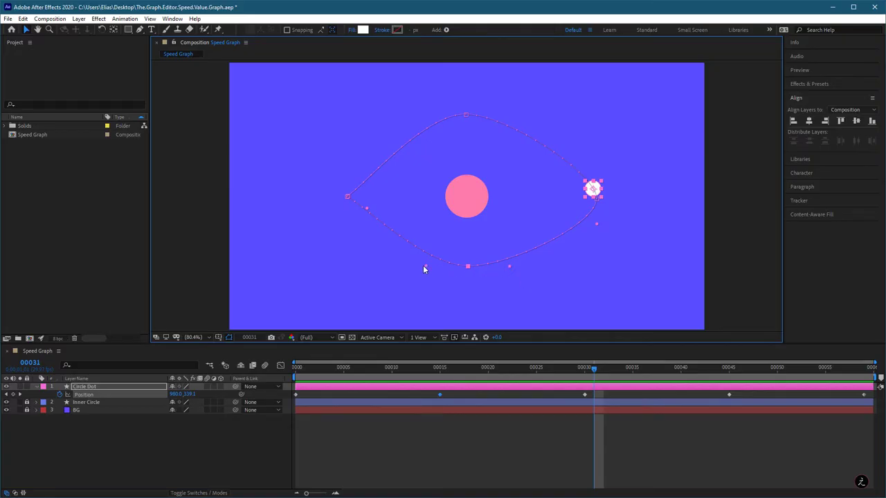
- Bend both handles of the bottom vertex upward to form a sharp inward cusp
mouse_move(509, 270)
mouse_down()
mouse_move(504, 276)
mouse_move(505, 262)
mouse_move(503, 278)
mouse_move(506, 267)
mouse_up()
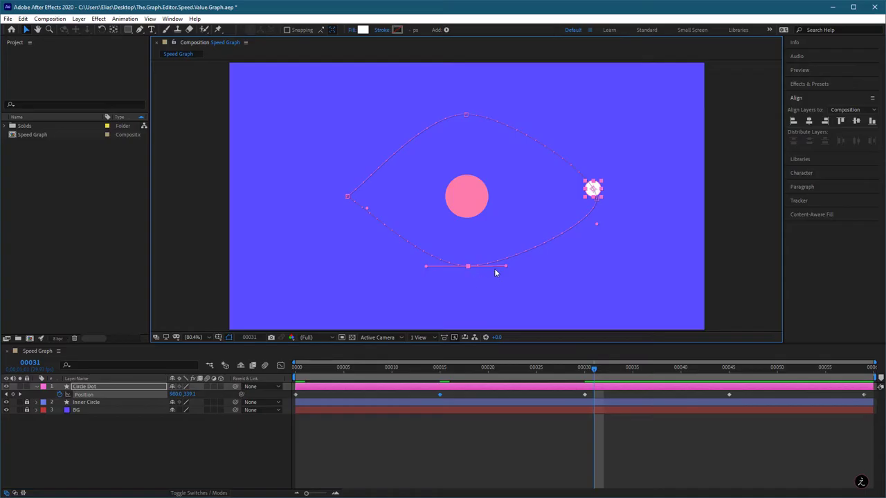
key(alt)
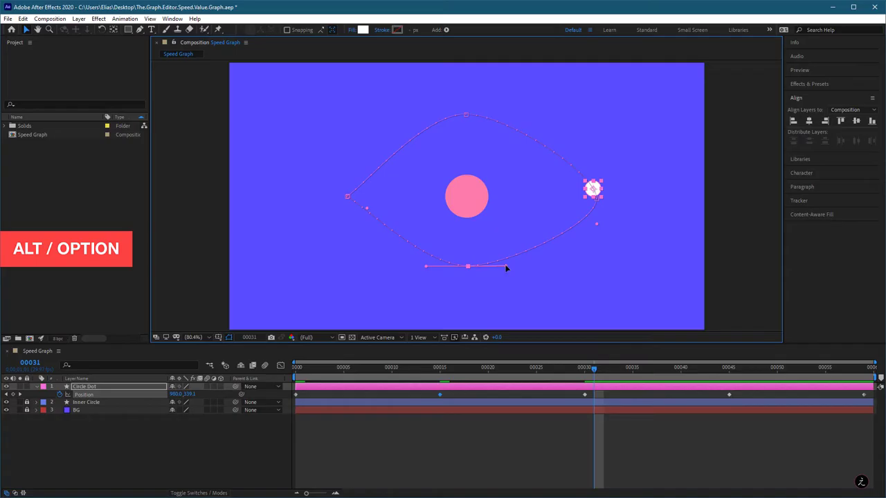
drag(506, 267, 467, 233)
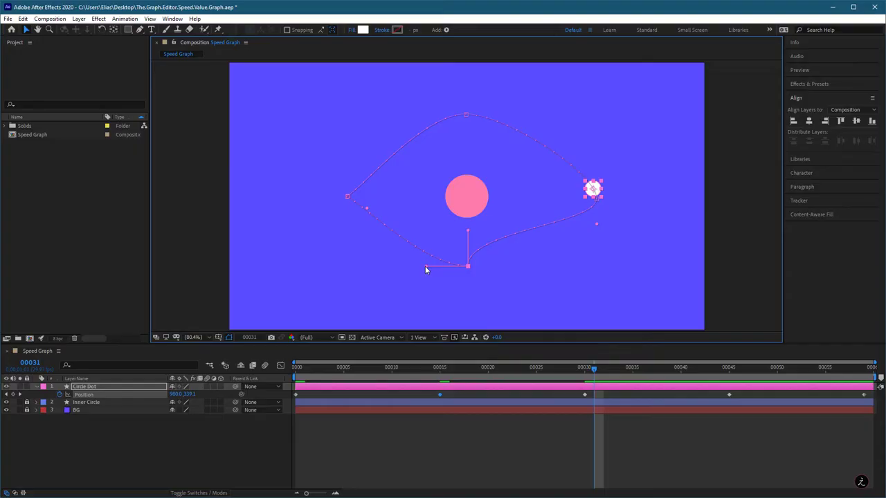
drag(426, 267, 468, 234)
- Pull the right vertex's handle inward and point the top vertex's handles down into a cusp
click(596, 221)
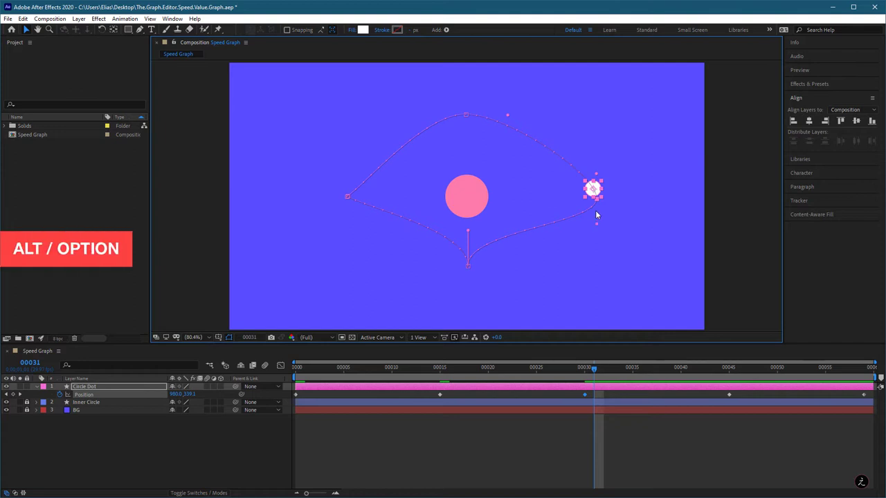
drag(597, 224, 550, 200)
click(467, 115)
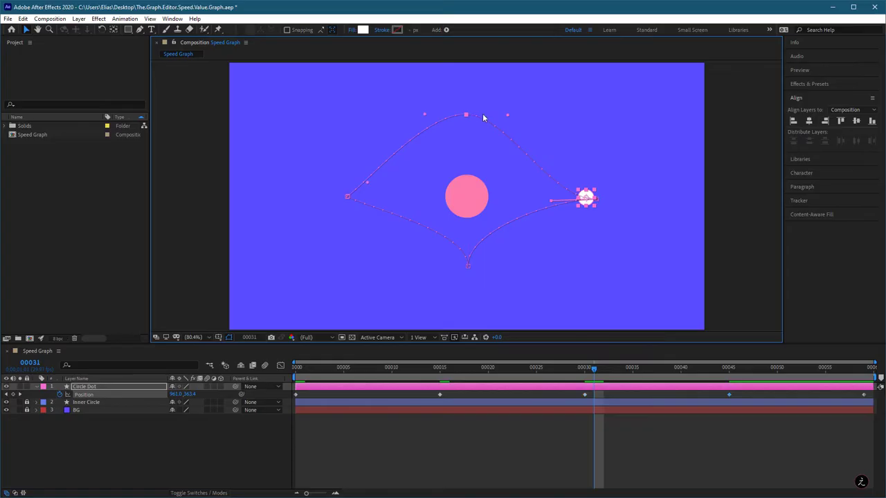
drag(506, 117, 466, 142)
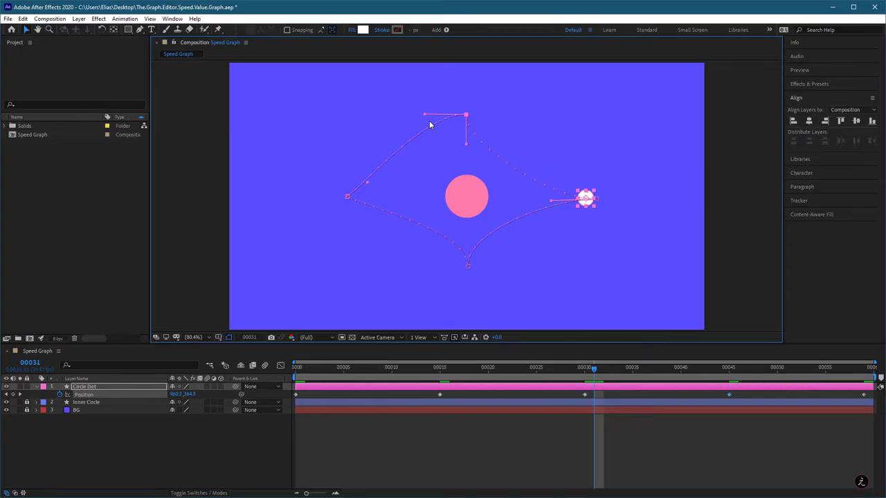
drag(425, 119, 465, 149)
- Adjust the left vertex's handle, lower the bottom vertex and raise the top vertex slightly
drag(367, 184, 402, 198)
drag(469, 266, 469, 290)
drag(466, 115, 466, 108)
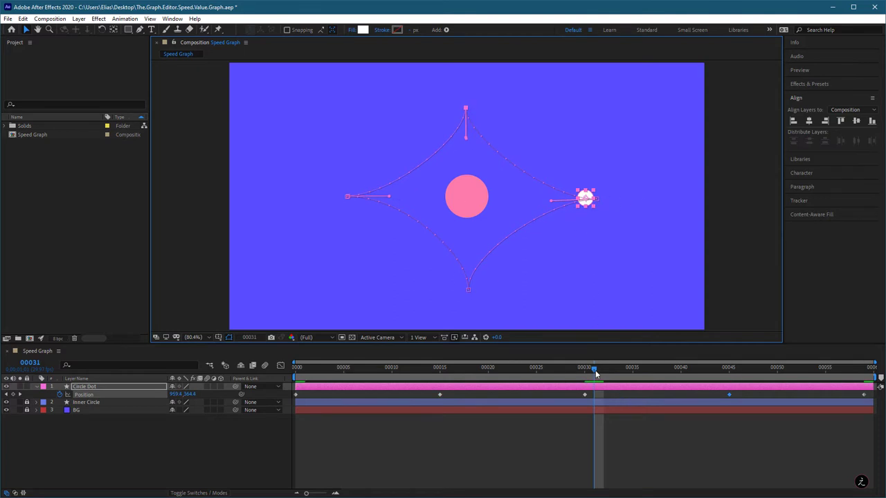
- Nudge the right path point outward and shorten the left point's curve handle
drag(594, 370, 525, 383)
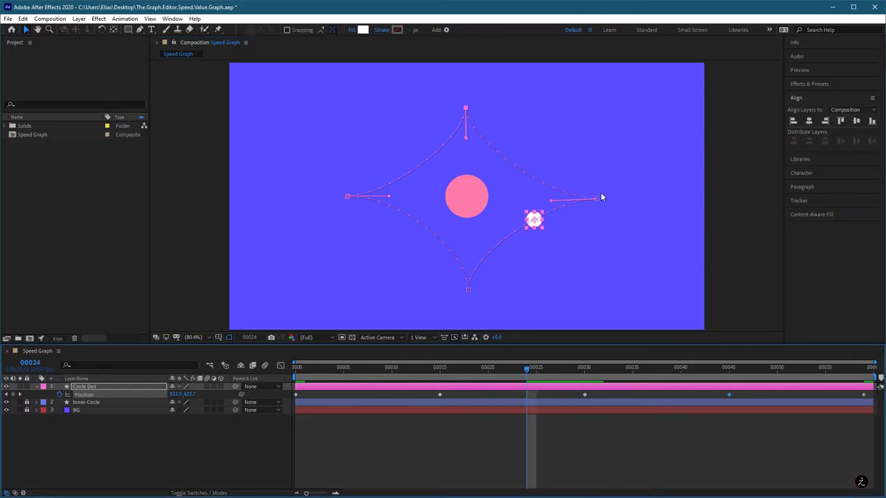
drag(600, 200, 602, 199)
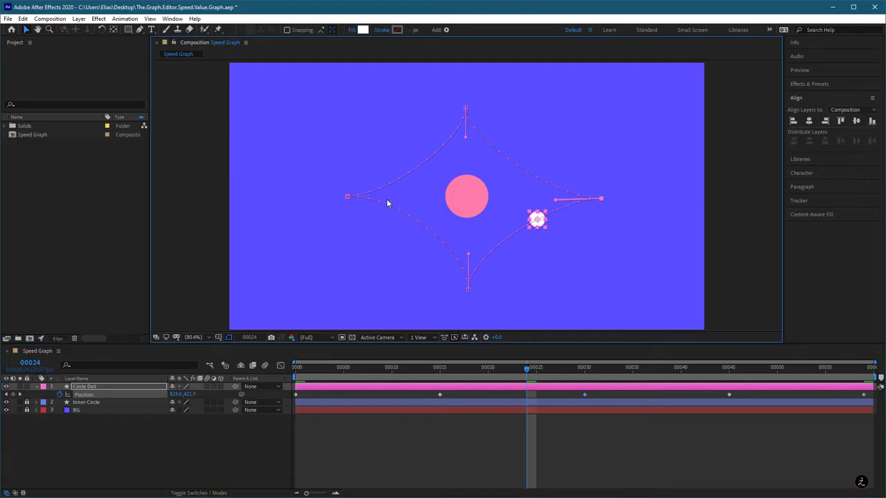
click(349, 197)
click(337, 198)
- Preview the white dot's star-shaped orbit, then reselect the Circle Dot layer
click(461, 435)
key(space)
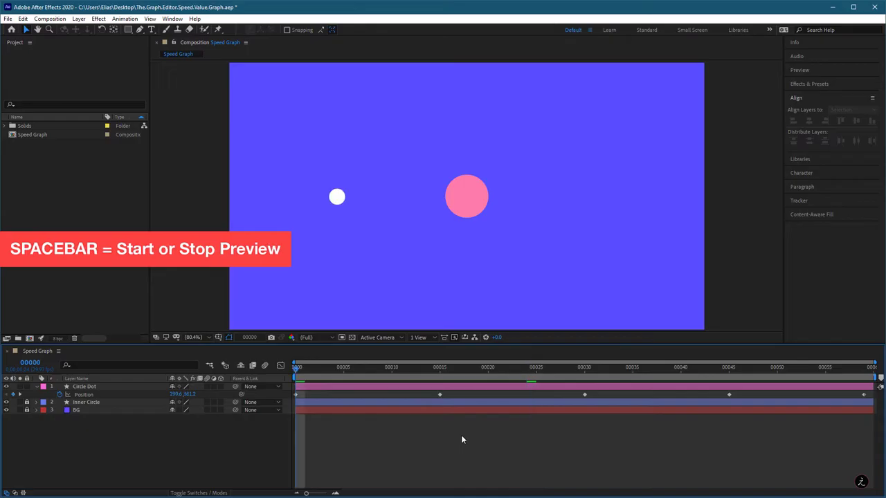
key(space)
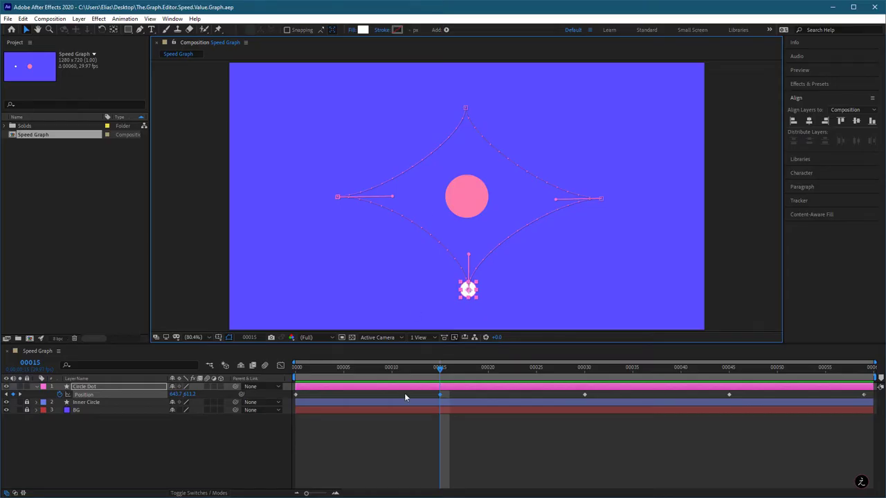
click(413, 431)
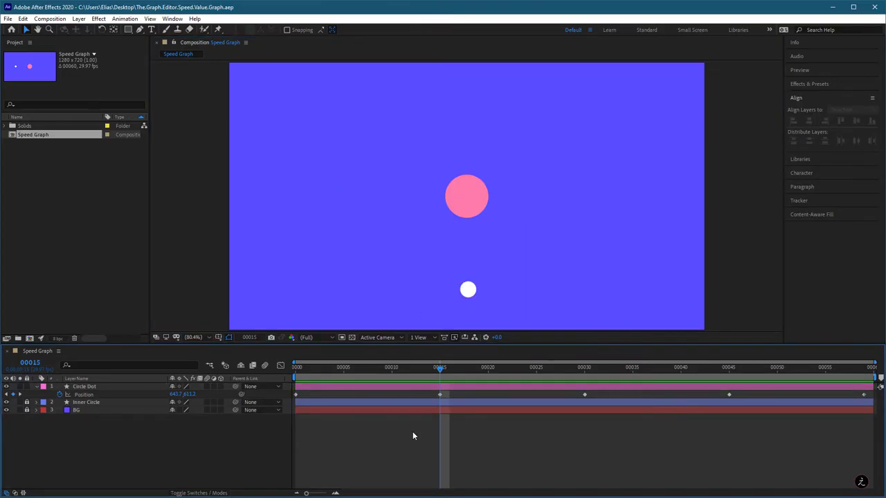
key(space)
key(space)
click(337, 199)
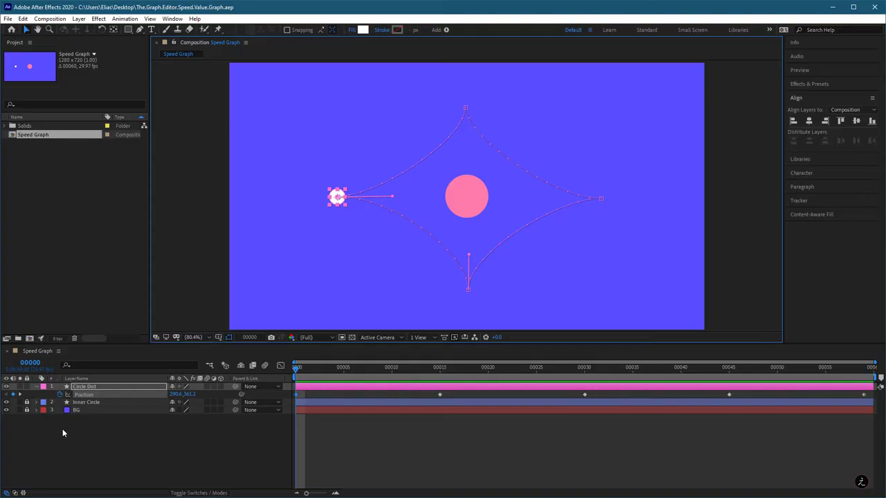
click(112, 396)
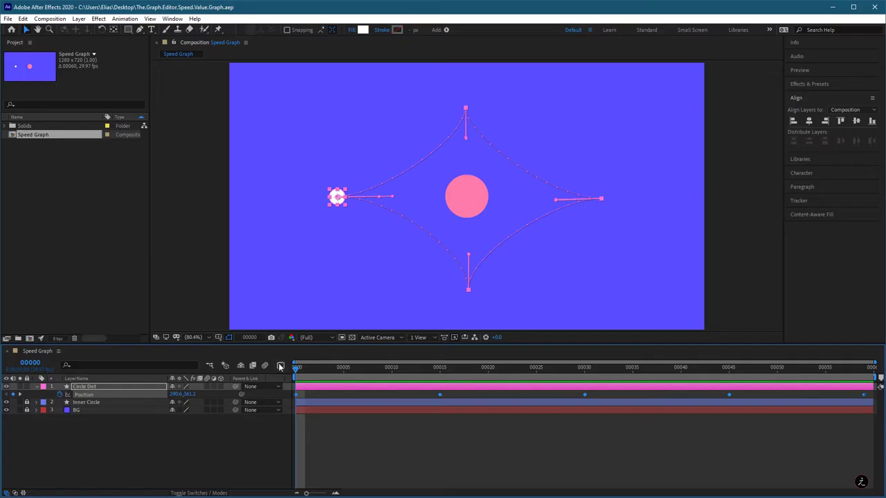
click(280, 366)
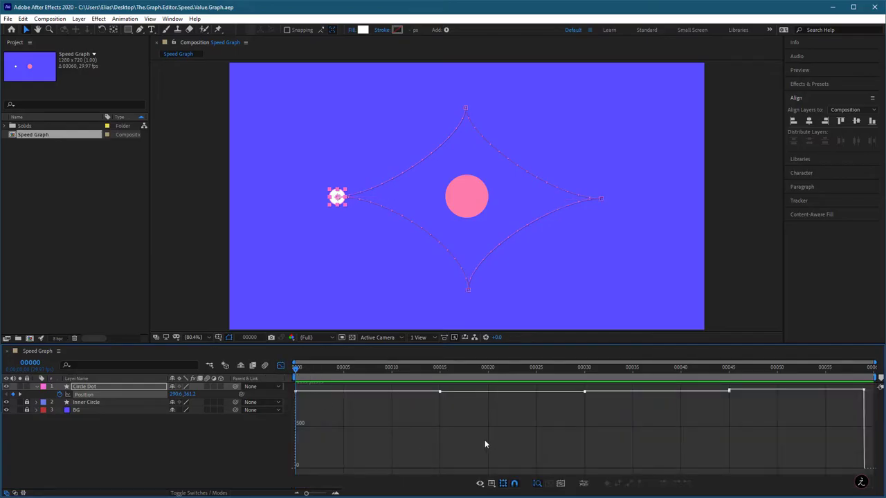
click(492, 485)
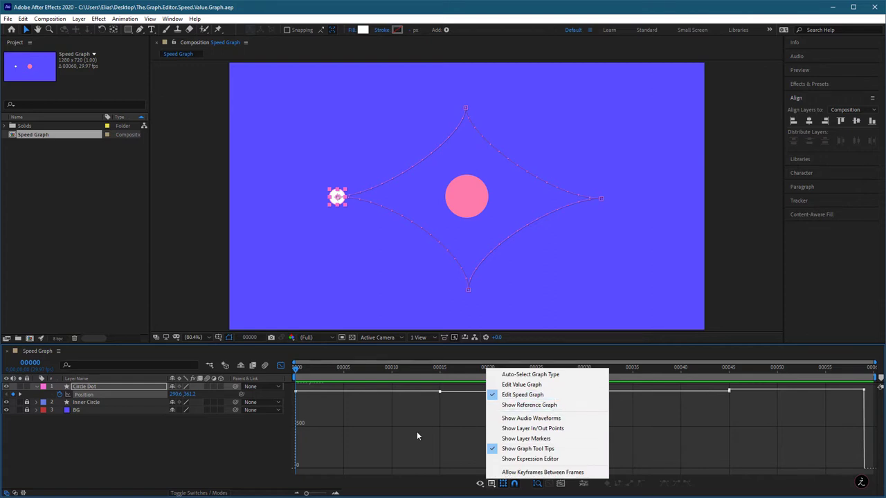
click(391, 430)
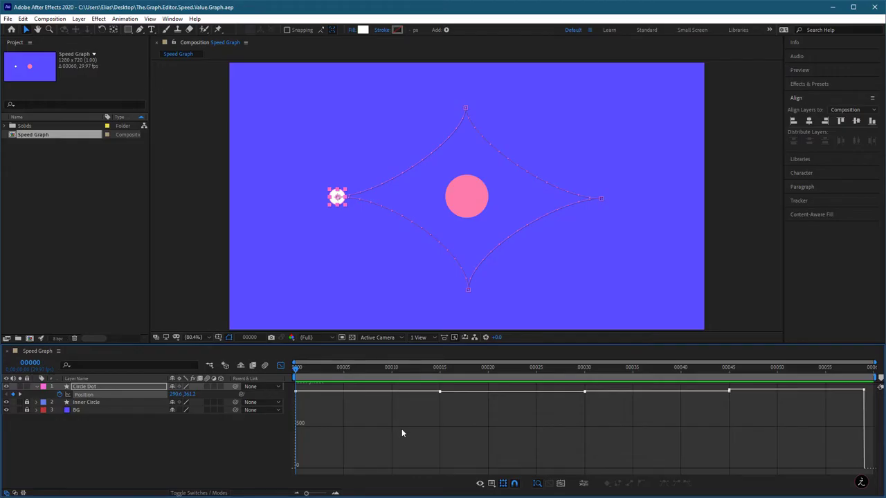
mouse_move(561, 394)
mouse_move(493, 394)
double_click(440, 393)
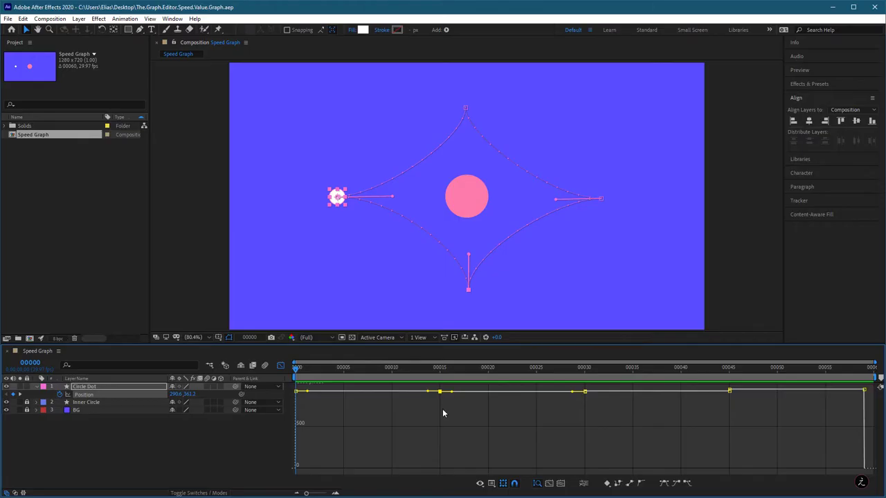
click(280, 365)
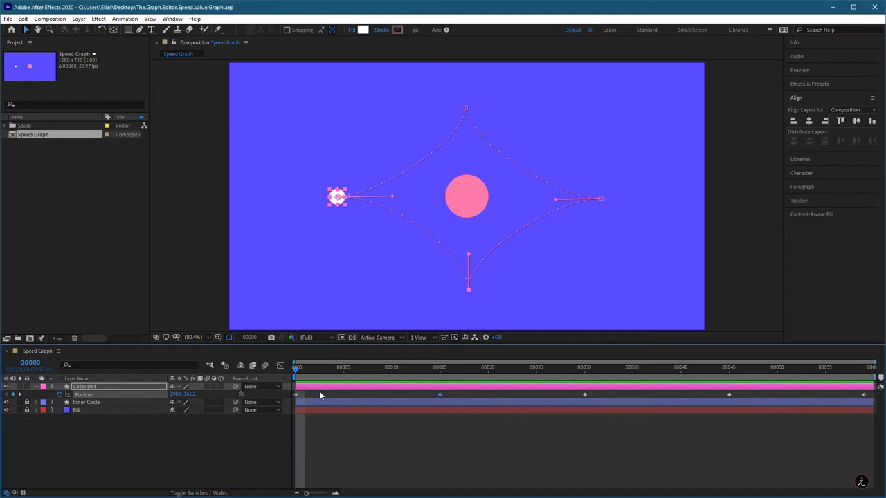
- Switch the timeline to the Position speed graph and select all five keyframes
click(281, 367)
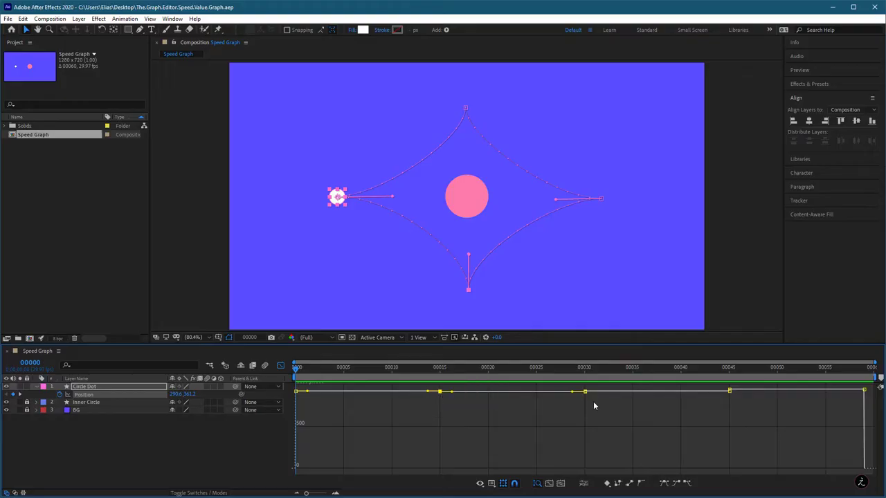
mouse_move(441, 392)
click(418, 431)
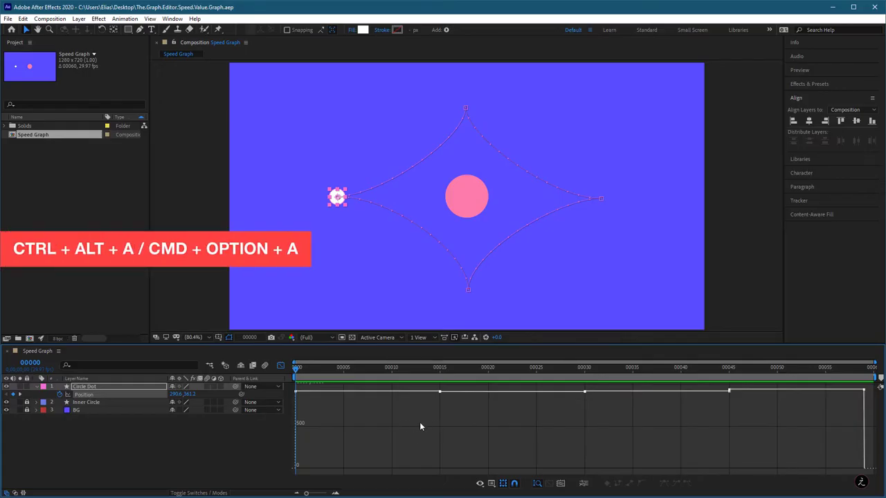
key(ctrl+alt+a)
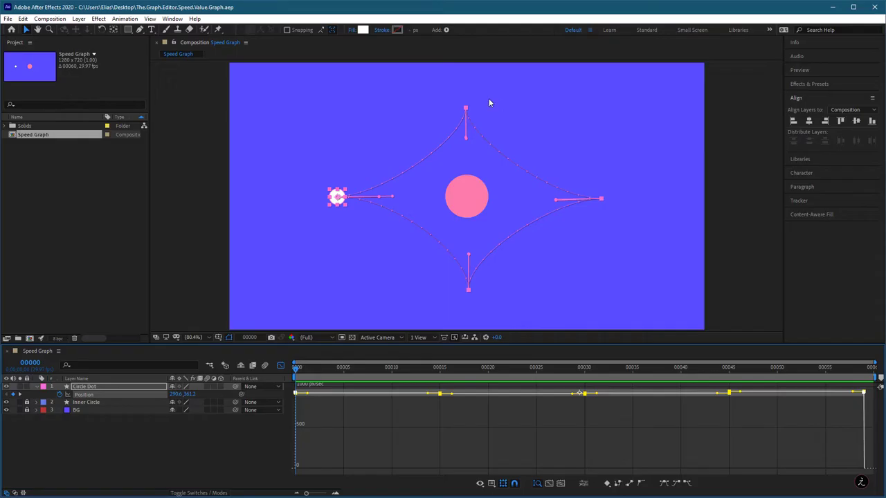
- Apply Easy Ease to all five Circle Dot Position keyframes, then deselect them
right_click(465, 109)
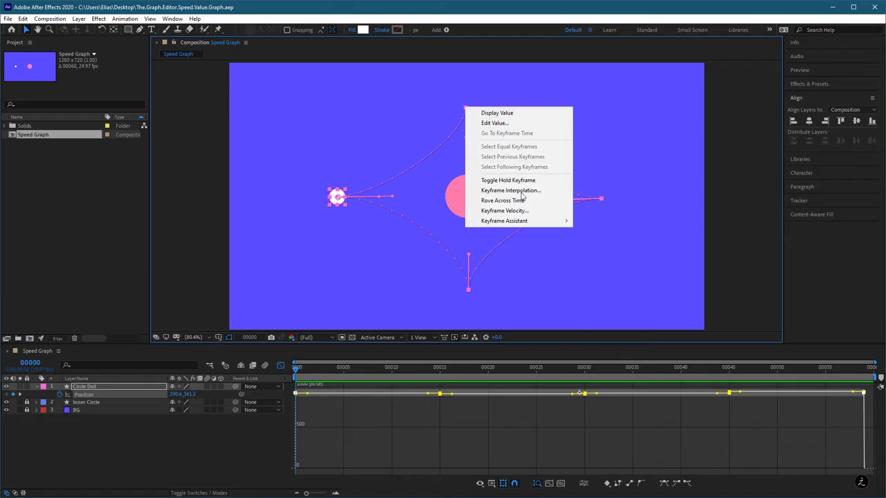
mouse_move(543, 221)
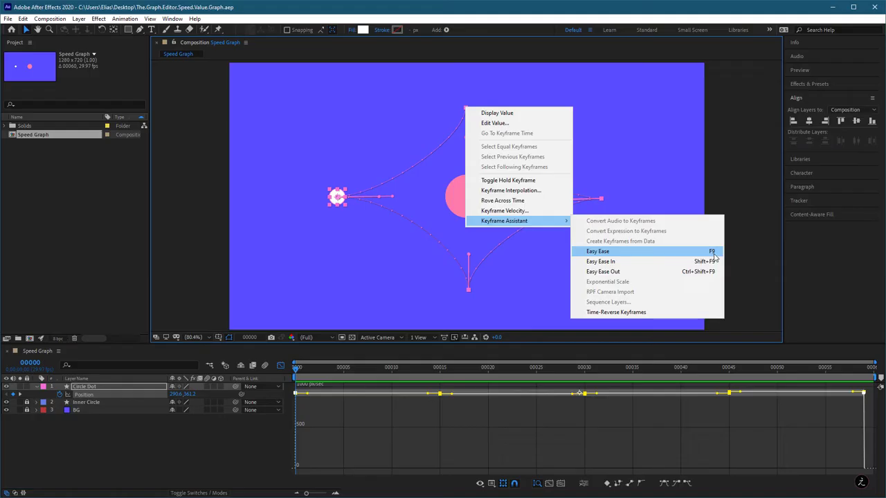
click(681, 378)
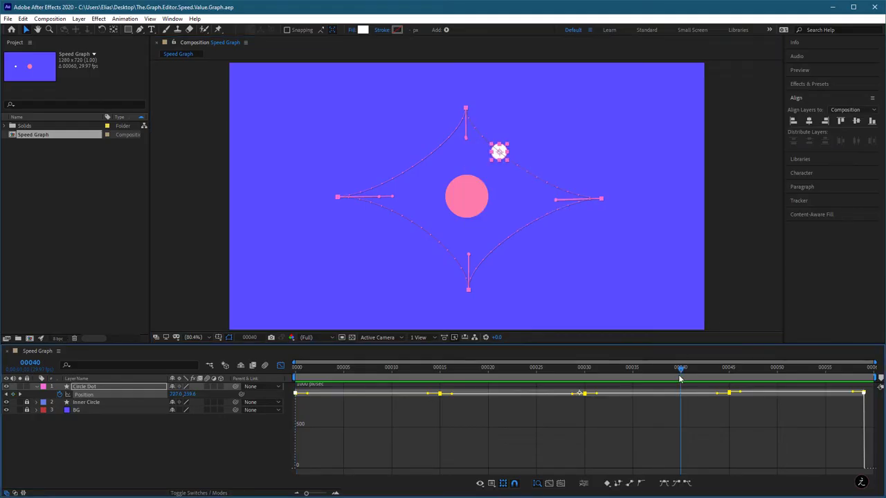
click(664, 484)
click(663, 484)
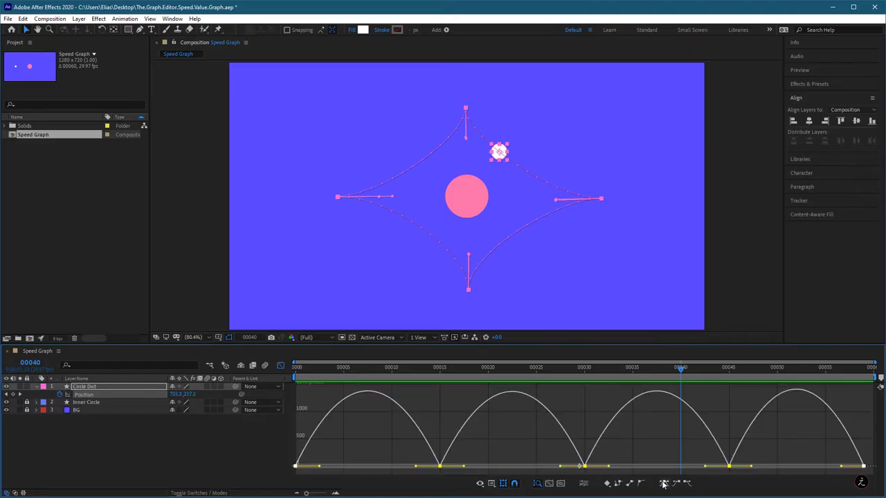
click(354, 432)
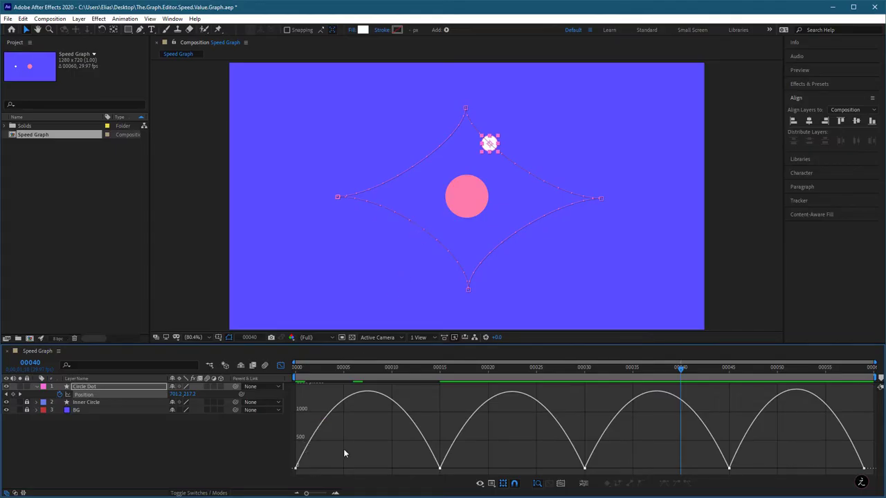
- Raise the first keyframe's outgoing influence to about 84% so speed spikes near 5100 px/sec, then preview
mouse_move(296, 468)
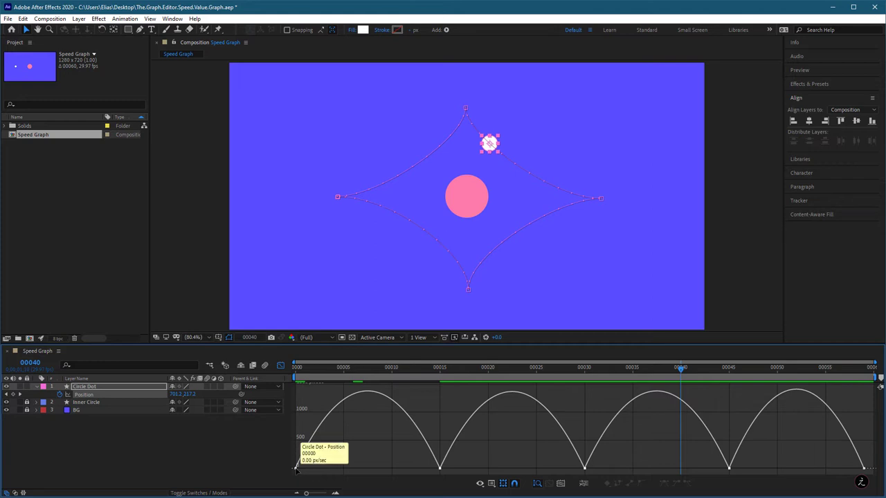
click(296, 469)
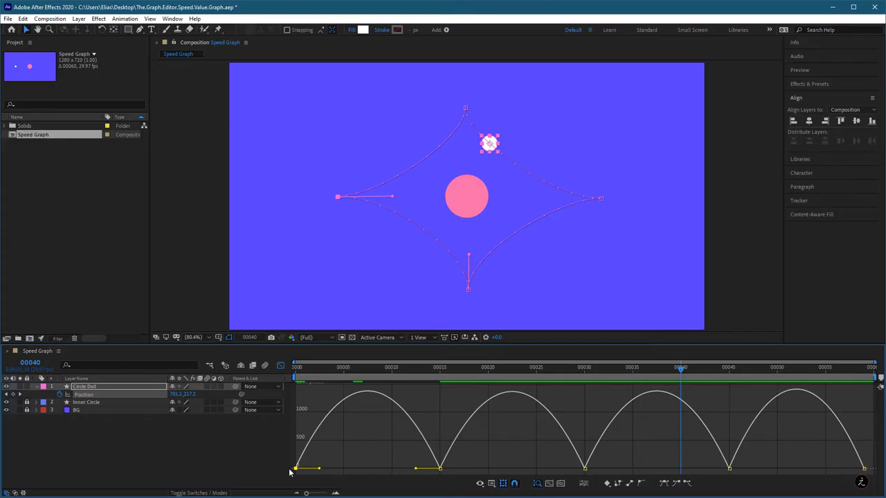
mouse_move(303, 464)
drag(319, 470, 350, 472)
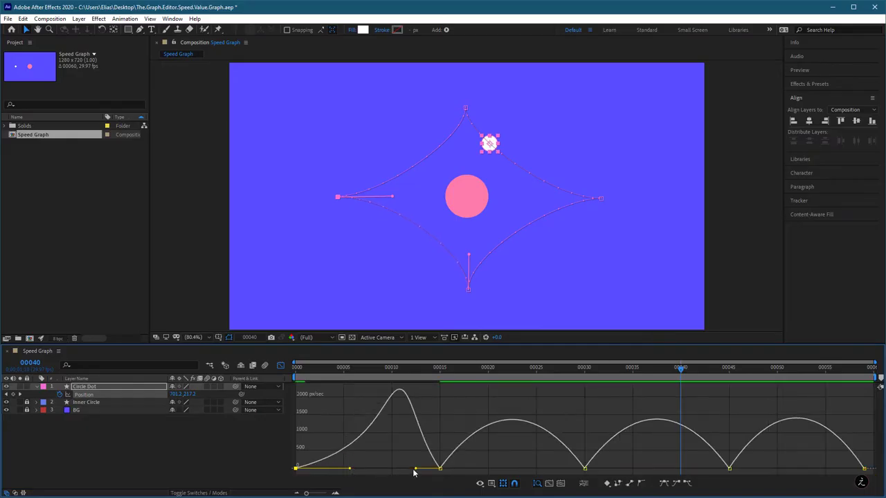
drag(416, 470, 390, 472)
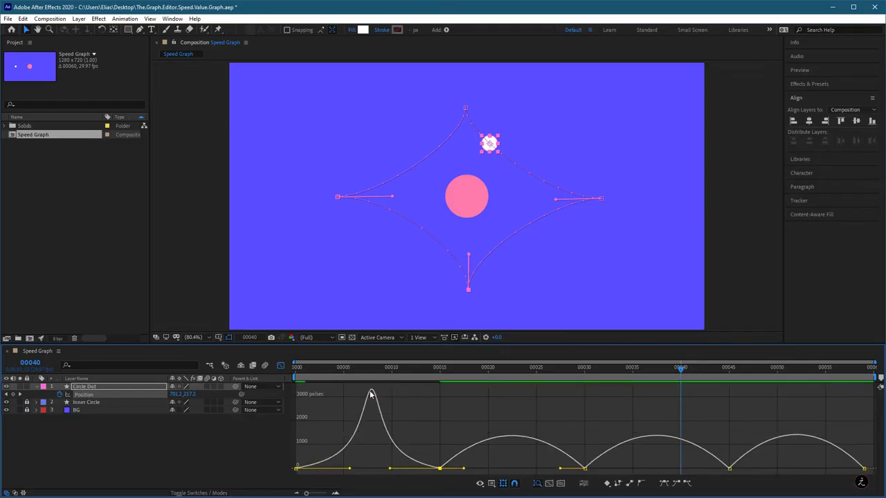
mouse_move(371, 392)
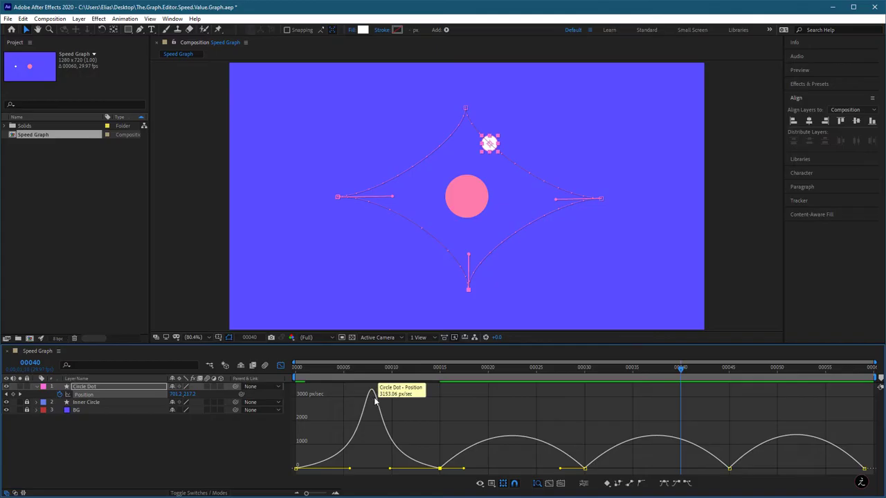
mouse_move(440, 469)
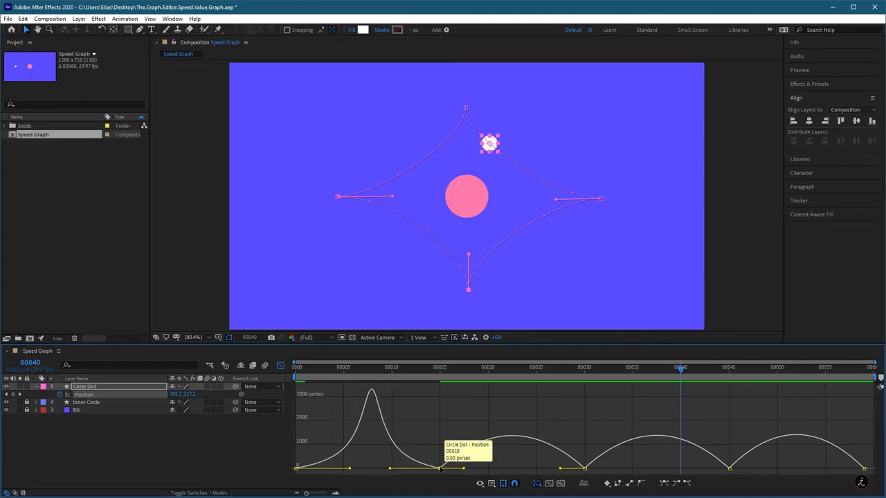
drag(350, 468, 384, 470)
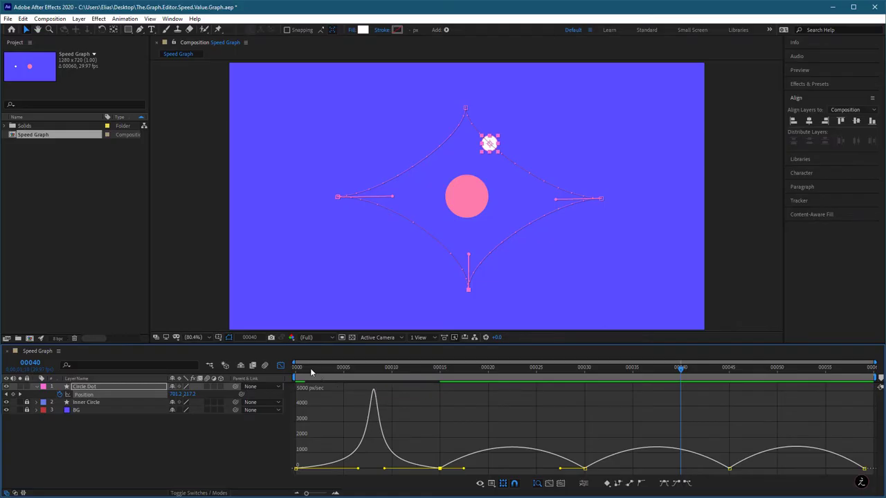
drag(312, 369, 268, 368)
key(space)
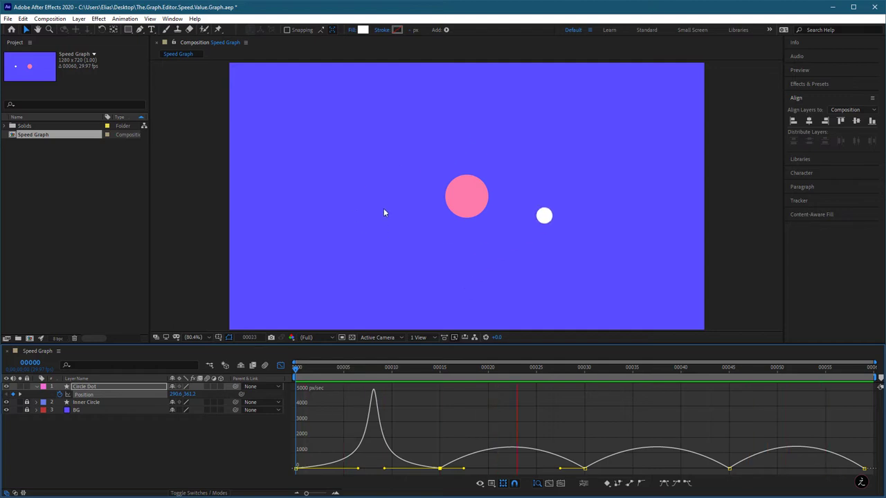
- Lengthen the 00015 keyframe's ease out and the next keyframe's ease in, then preview from frame 0
key(space)
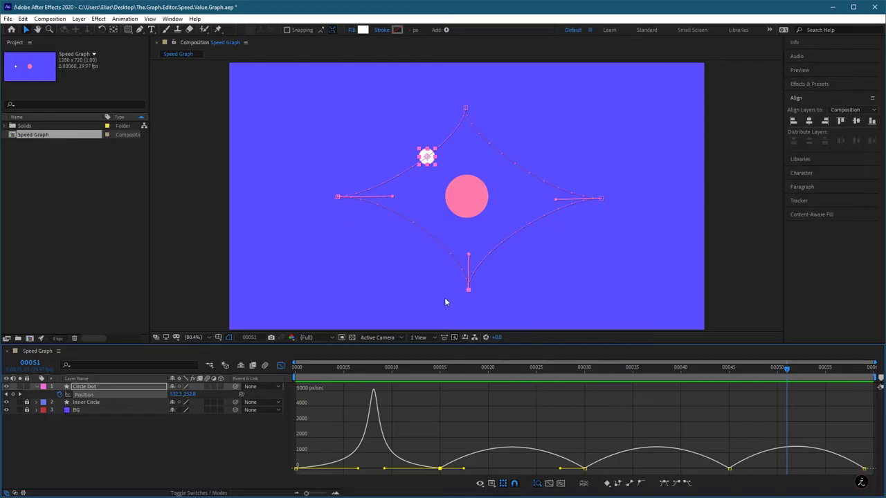
click(468, 287)
drag(463, 469, 496, 472)
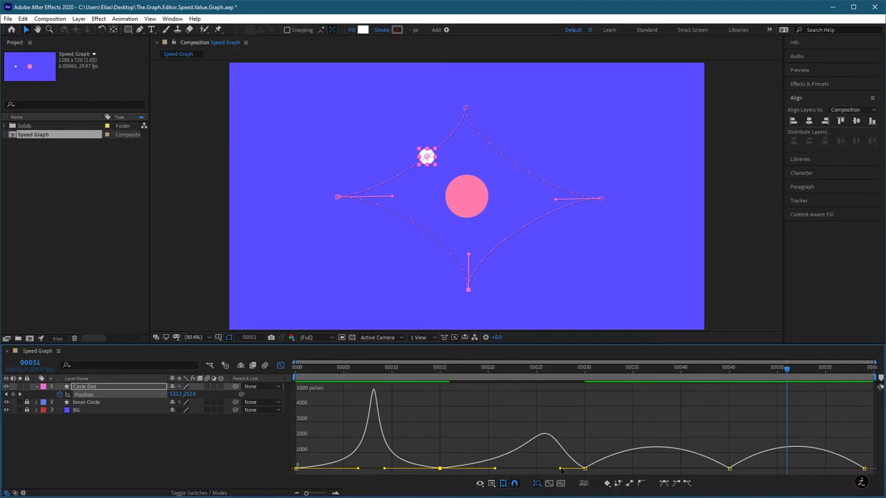
drag(560, 470, 522, 471)
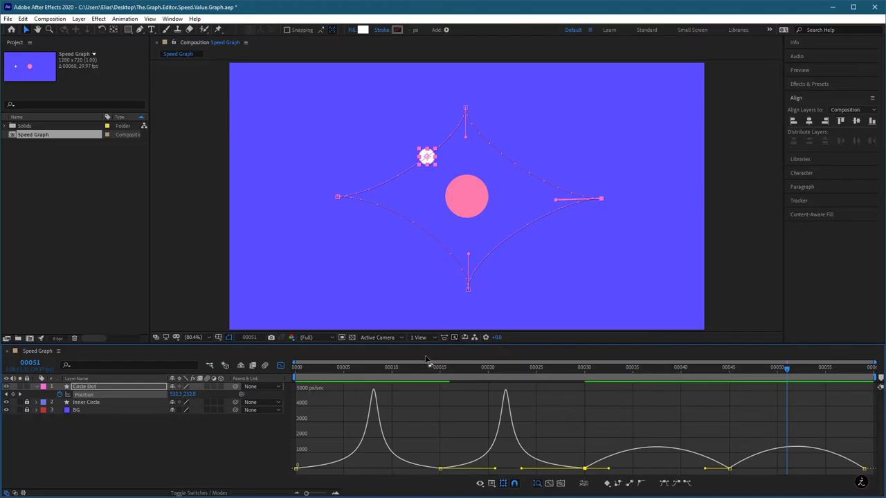
click(296, 369)
key(space)
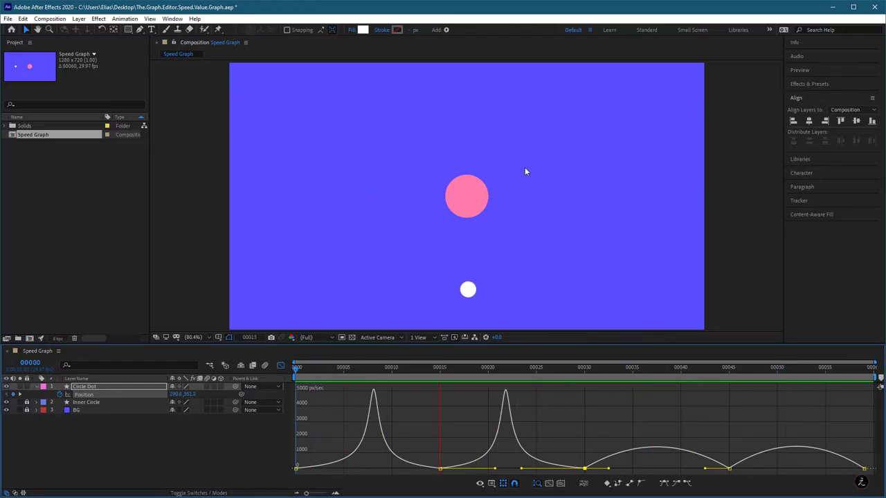
key(space)
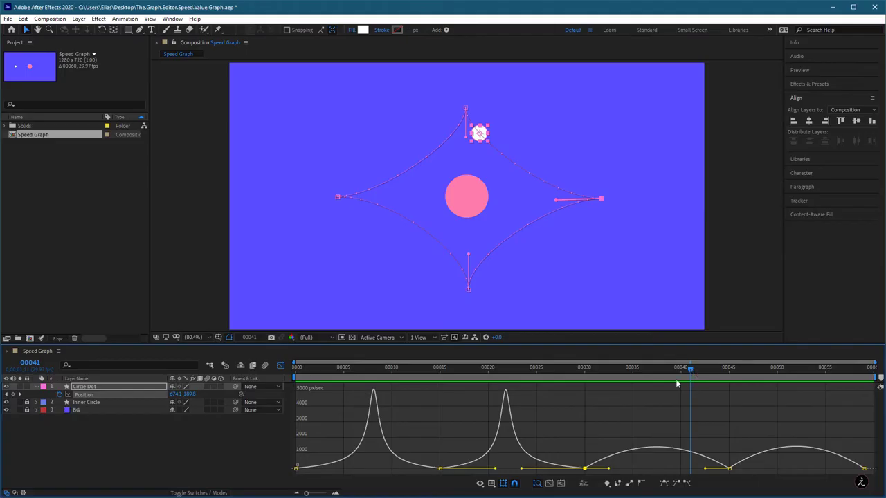
- Raise the 00030 Position keyframe's speed, reset it to zero, then bring up its Keyframe Velocity
drag(692, 373, 681, 372)
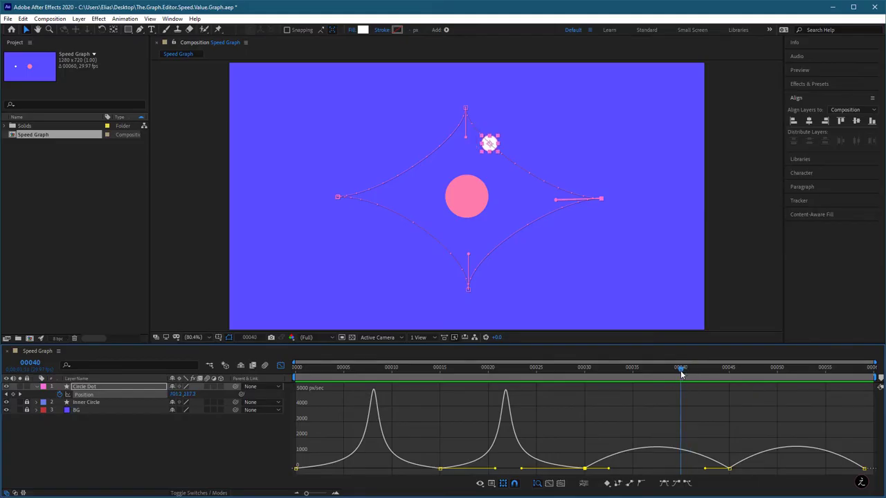
mouse_move(585, 469)
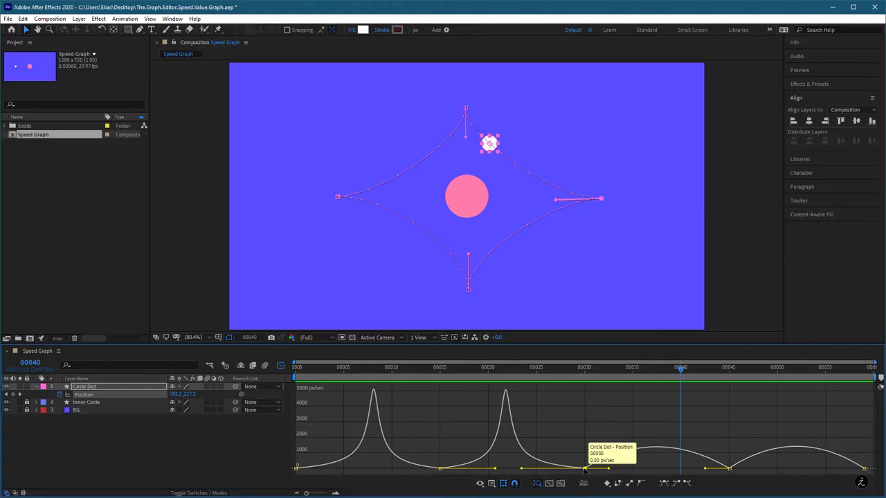
drag(585, 469, 585, 393)
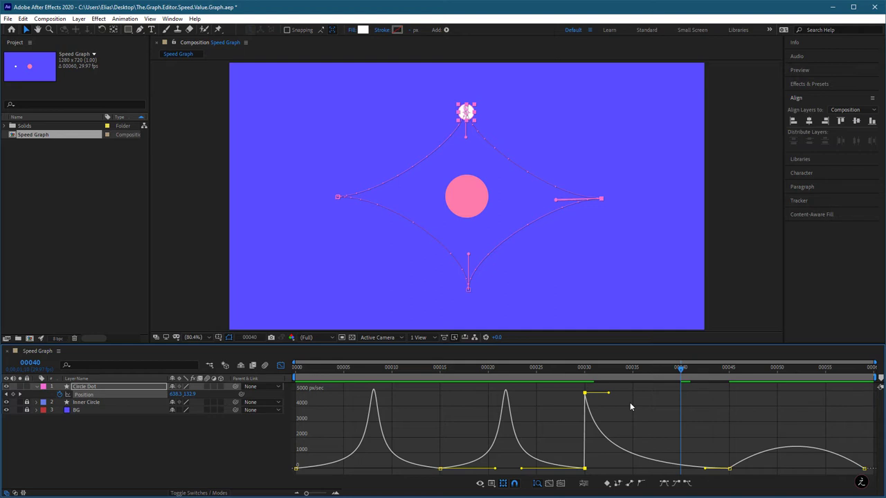
drag(585, 393, 585, 469)
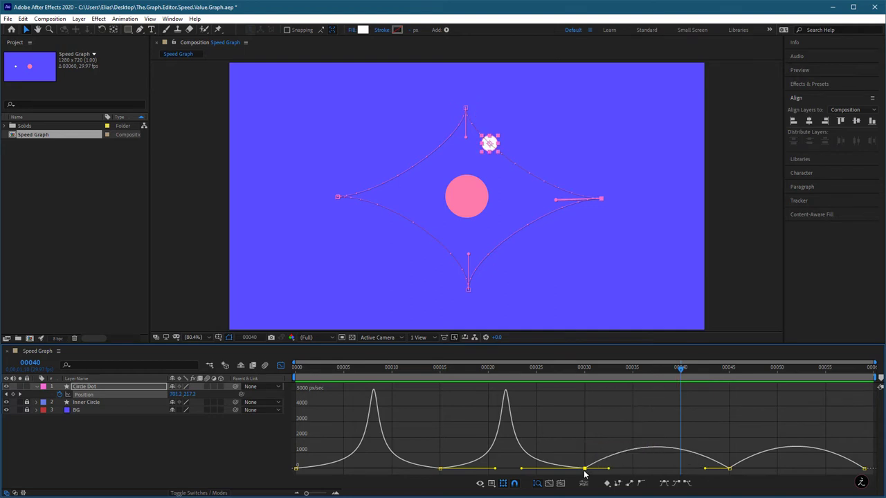
key(ctrl+shift+k)
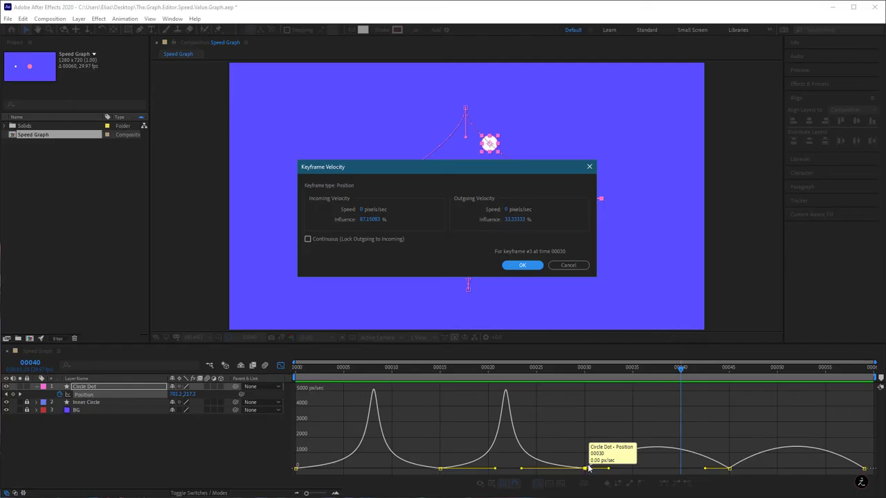
- Dismiss the velocity dialog unchanged and reopen it for the 00030 keyframe
click(506, 209)
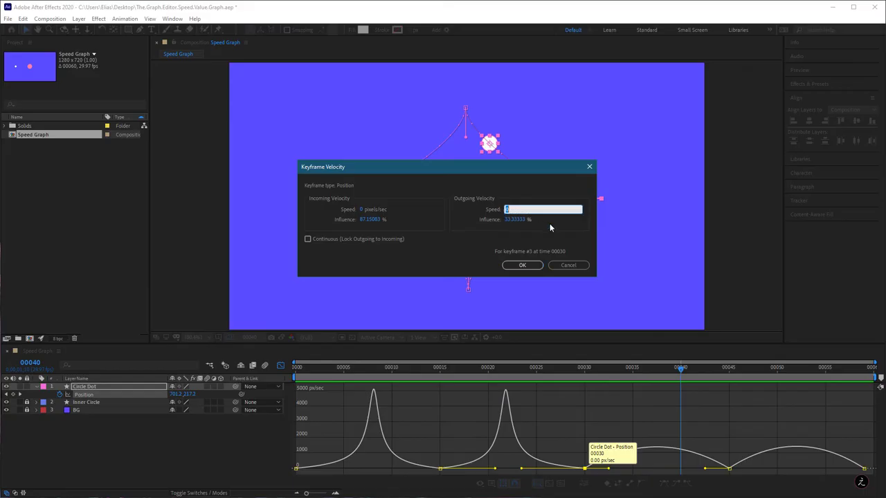
click(568, 266)
mouse_move(506, 392)
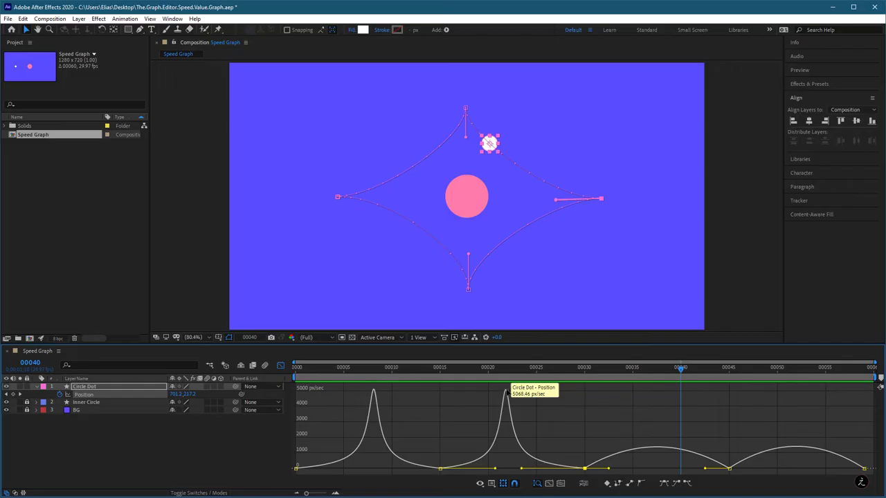
double_click(585, 470)
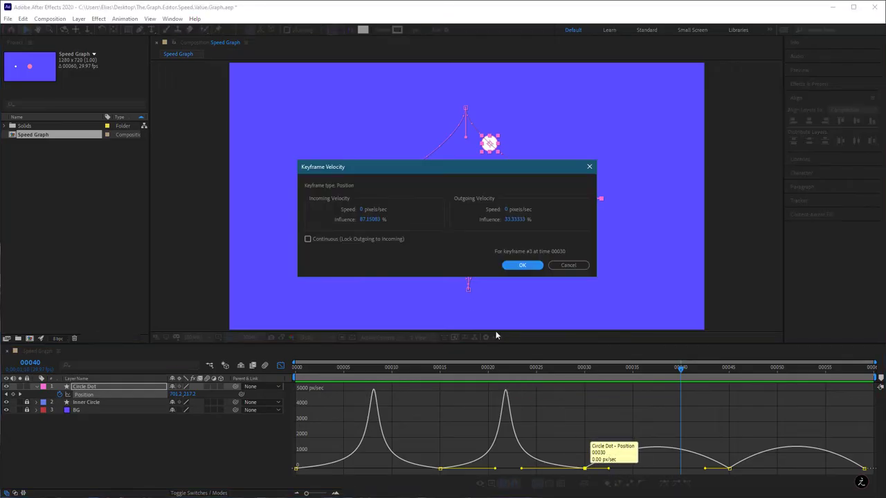
- Set keyframe #3's outgoing speed to 5000 px/sec and outgoing influence to 70%
click(506, 209)
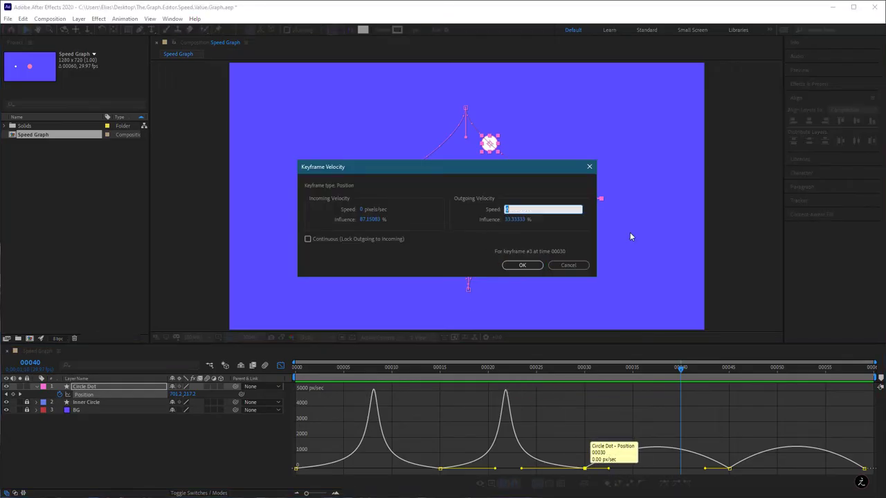
text(5000)
click(519, 220)
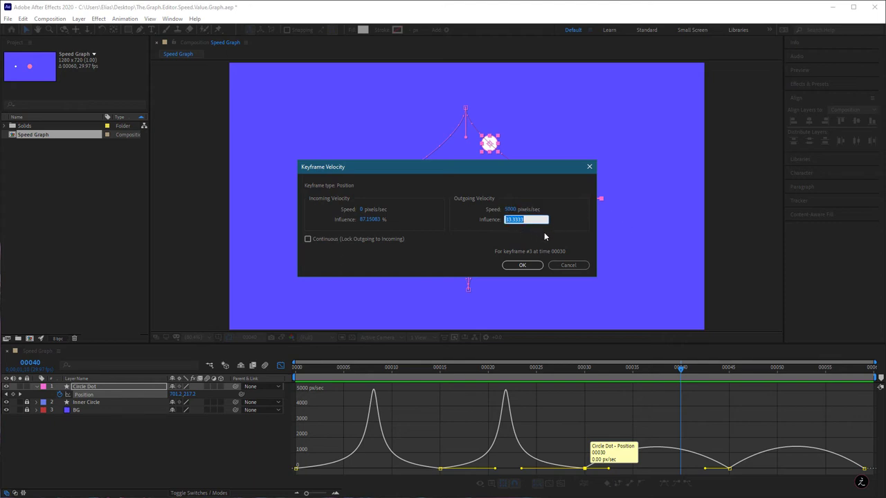
text(70)
key(Tab)
click(521, 266)
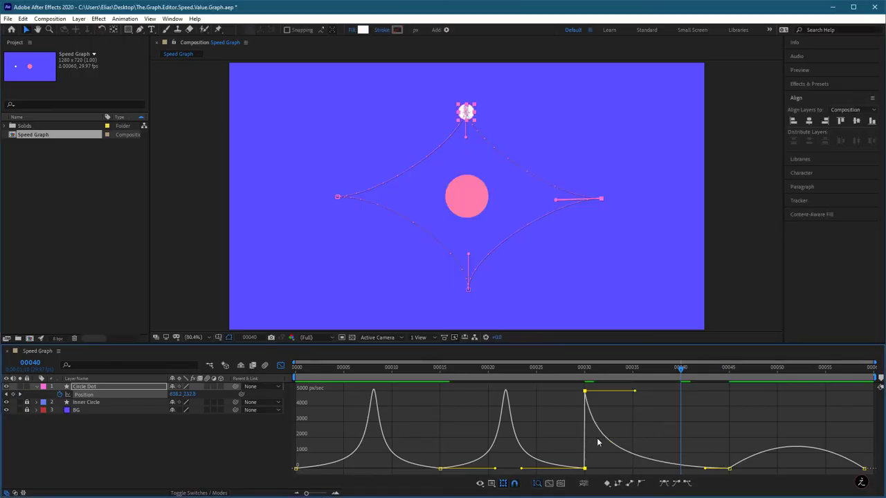
- Give the 00045 keyframe 70% incoming influence and return the playhead to frame 0
double_click(730, 470)
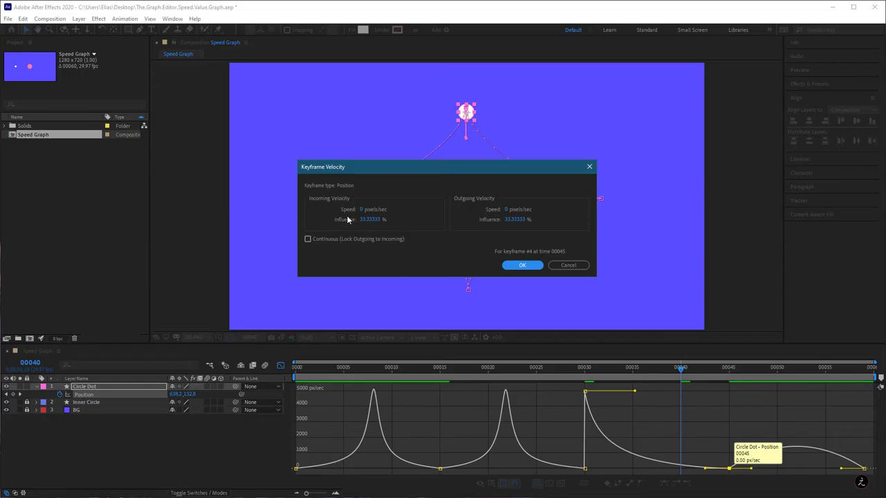
click(371, 222)
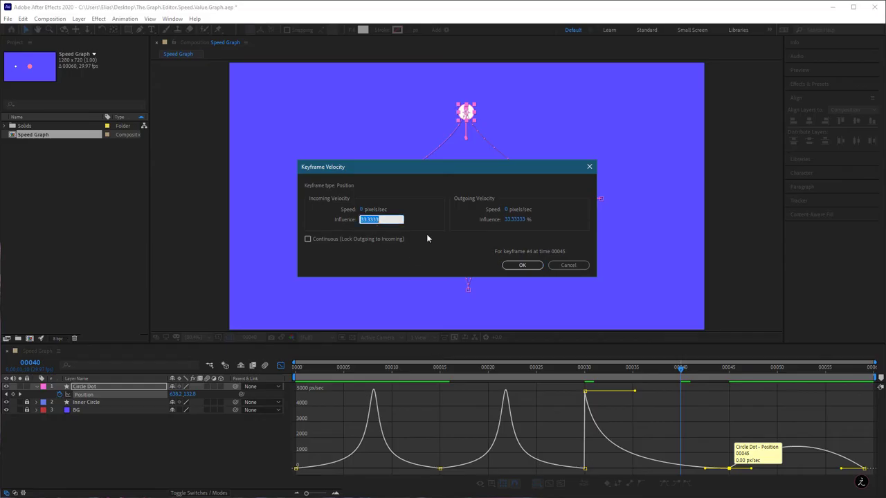
text(70)
key(Tab)
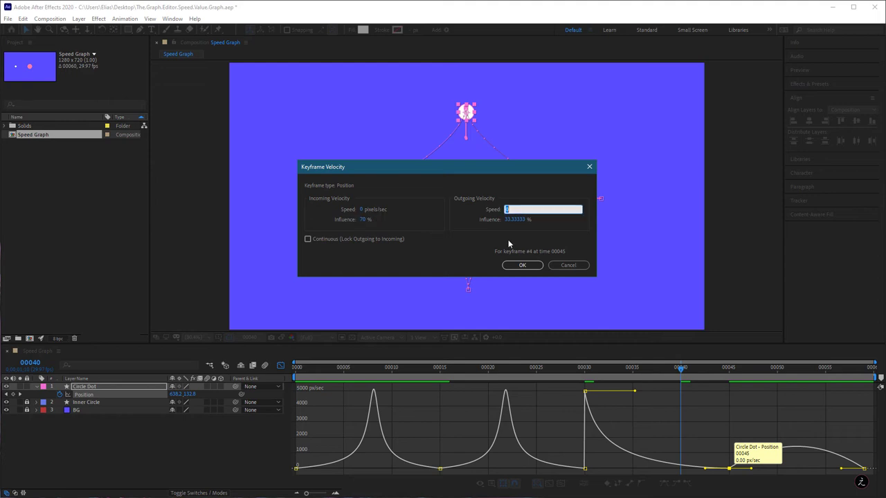
click(521, 266)
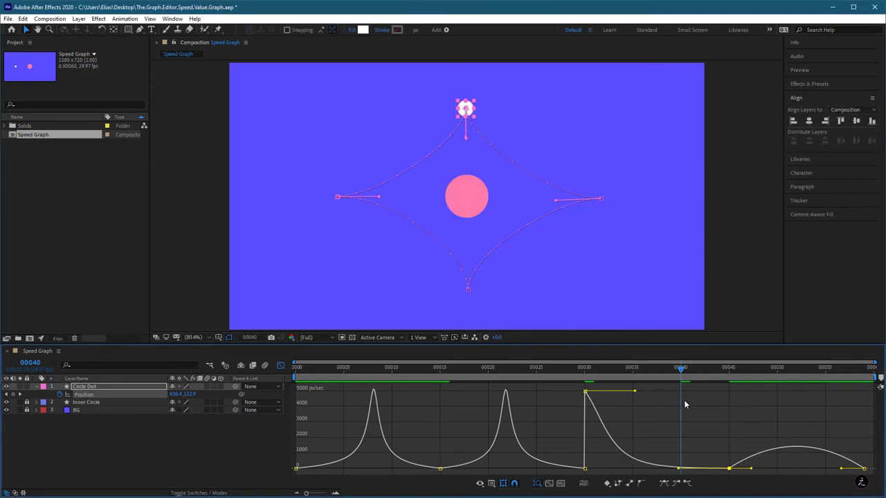
drag(682, 372, 271, 373)
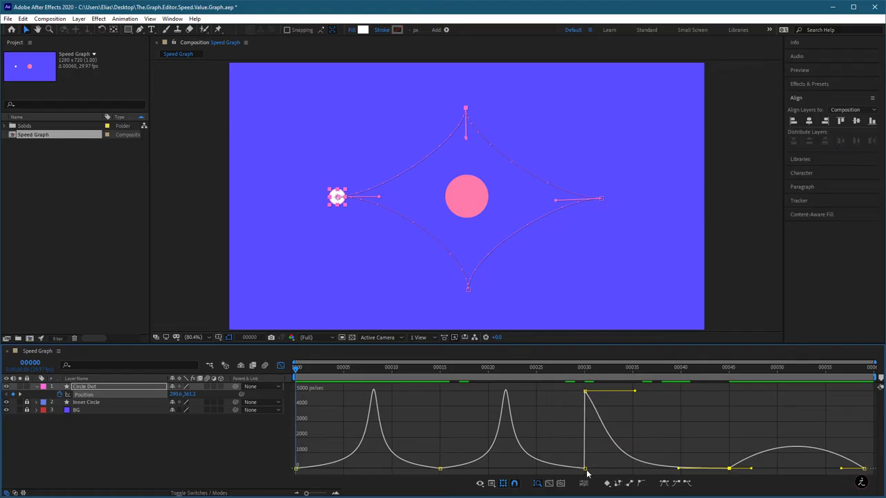
- Preview the dot's motion, then give the 00045 keyframe 5000 px/sec outgoing speed at 70% influence
key(space)
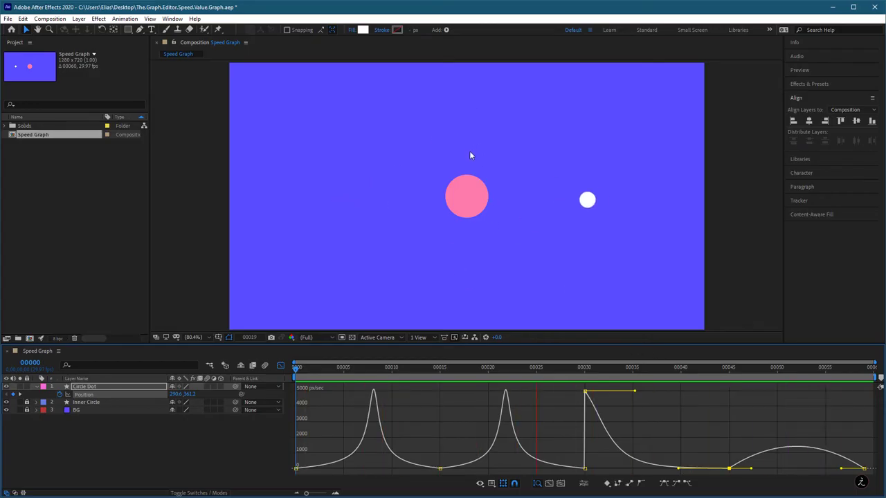
key(space)
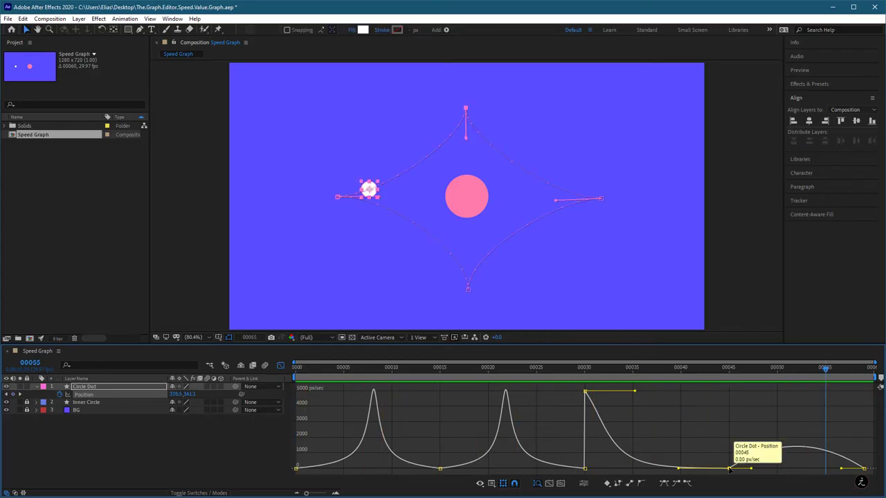
double_click(729, 469)
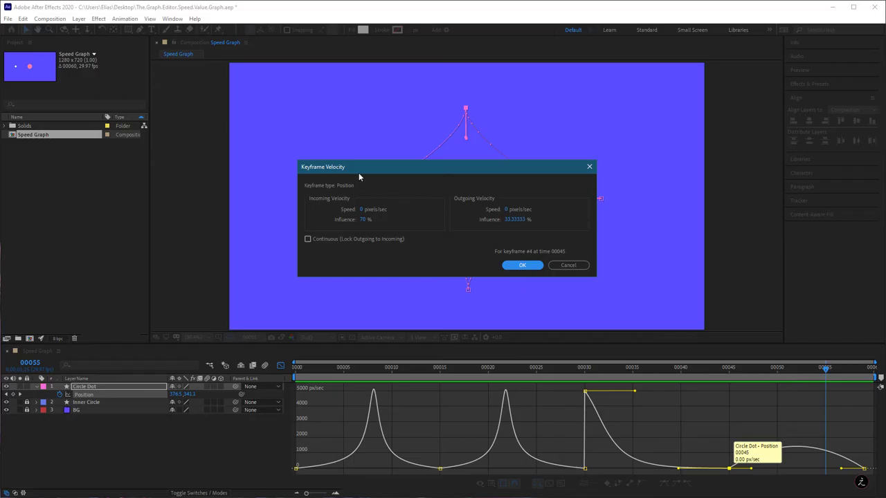
click(507, 209)
text(500)
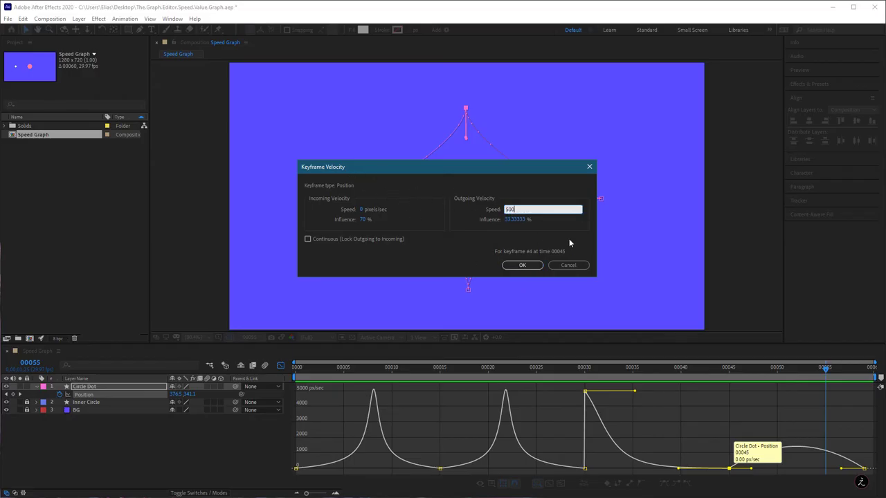
text(0)
key(Tab)
text(70)
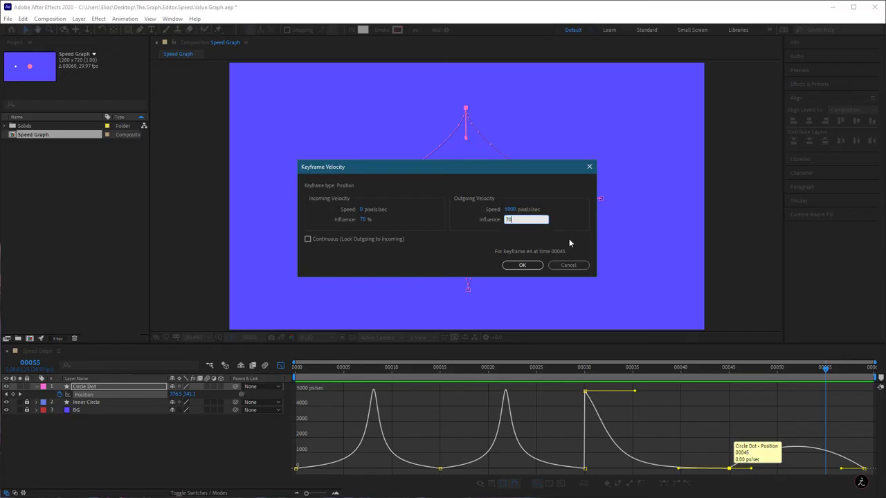
click(523, 265)
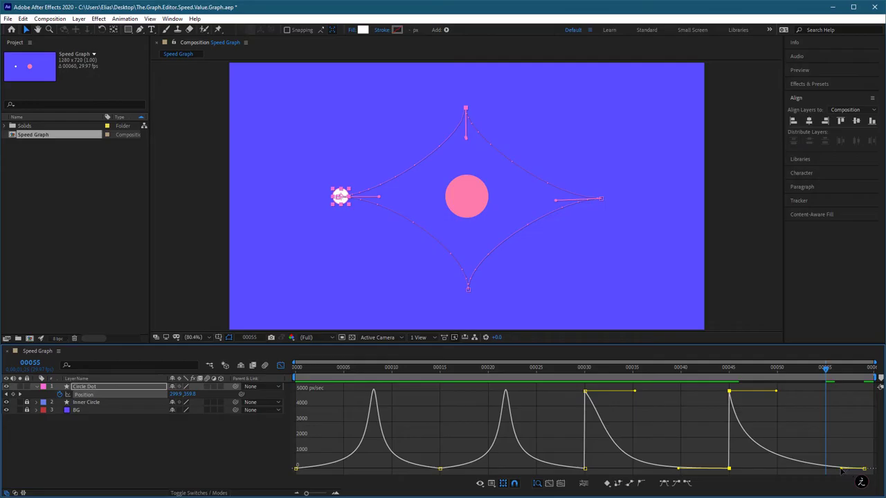
- Lengthen the final keyframe's ease, then preview the deselected dot's orbit from frame 0
drag(842, 471, 818, 473)
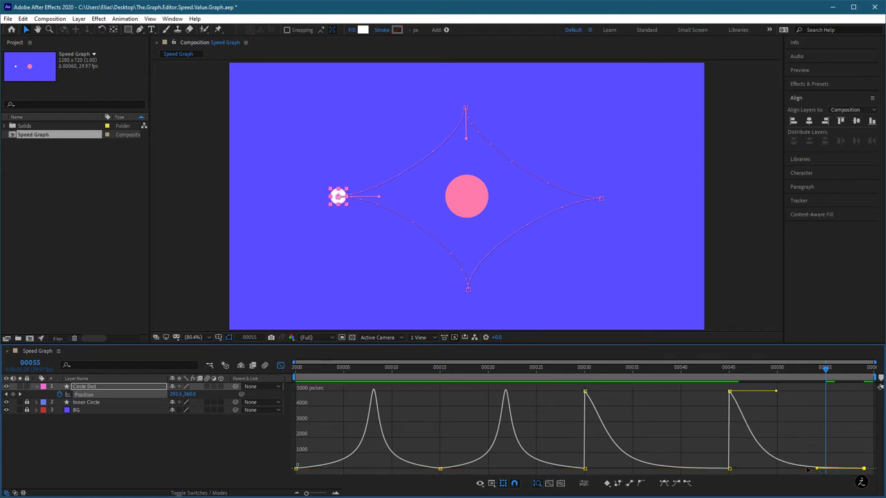
click(641, 372)
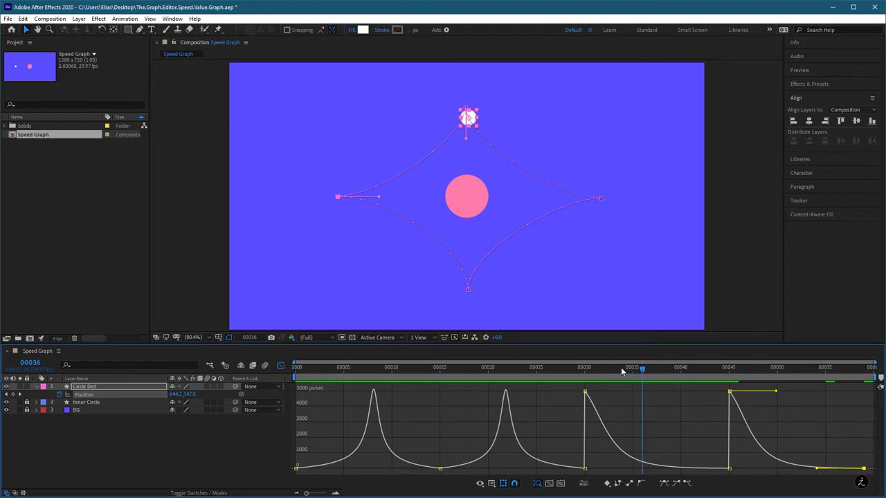
key(Home)
click(263, 169)
key(space)
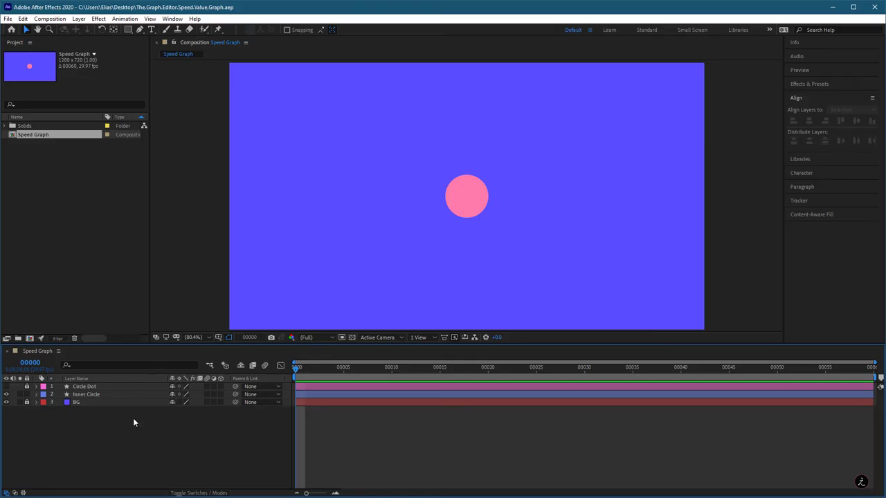
- Enable Position keyframing on Inner Circle and add a keyframe at frame 15
click(131, 395)
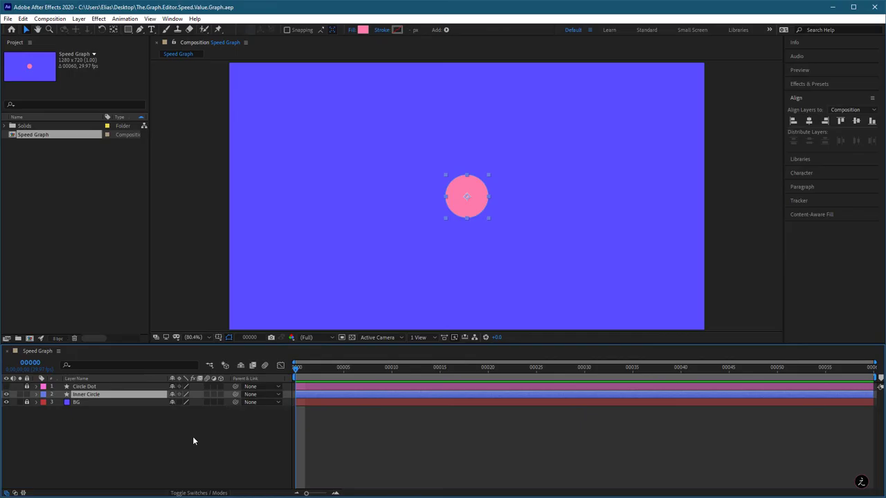
key(p)
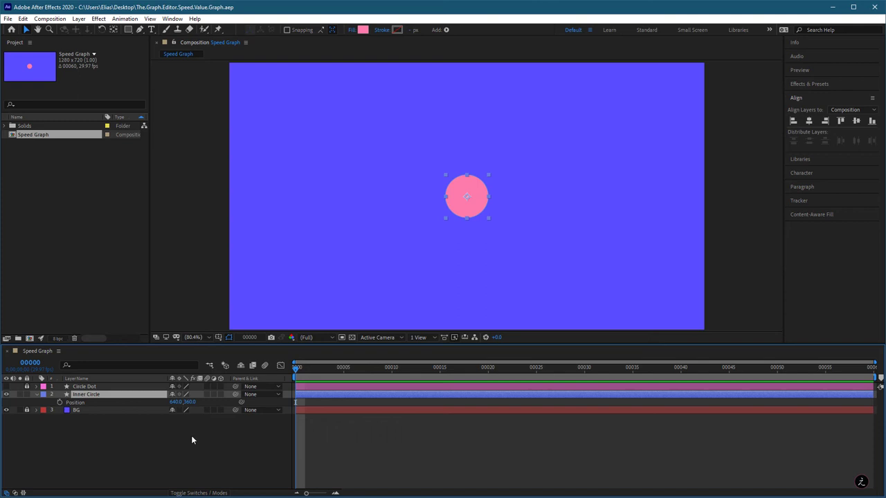
click(60, 402)
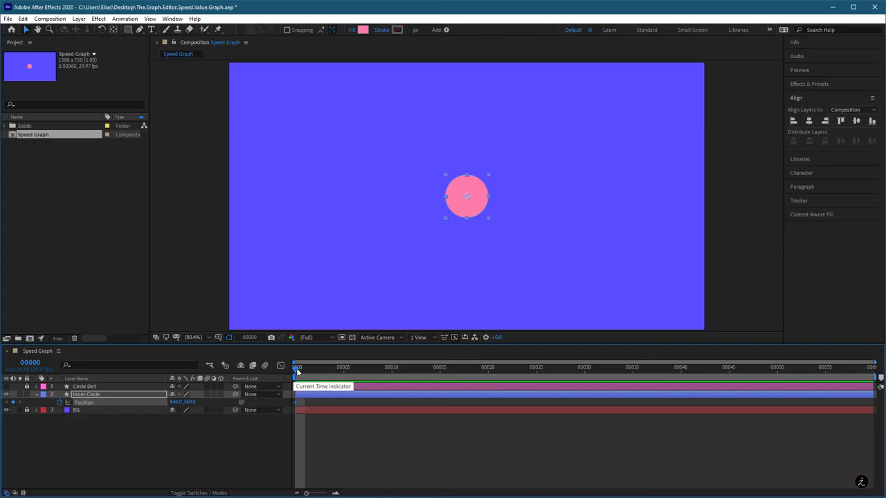
drag(297, 368, 440, 377)
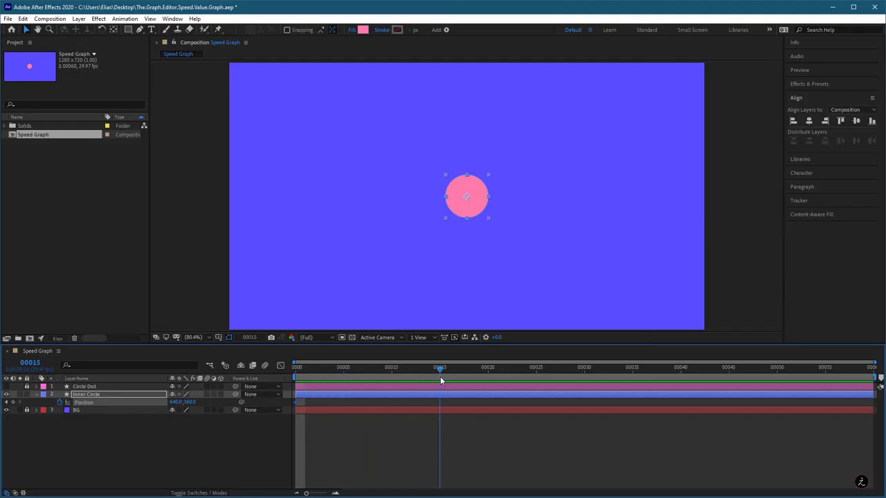
click(13, 403)
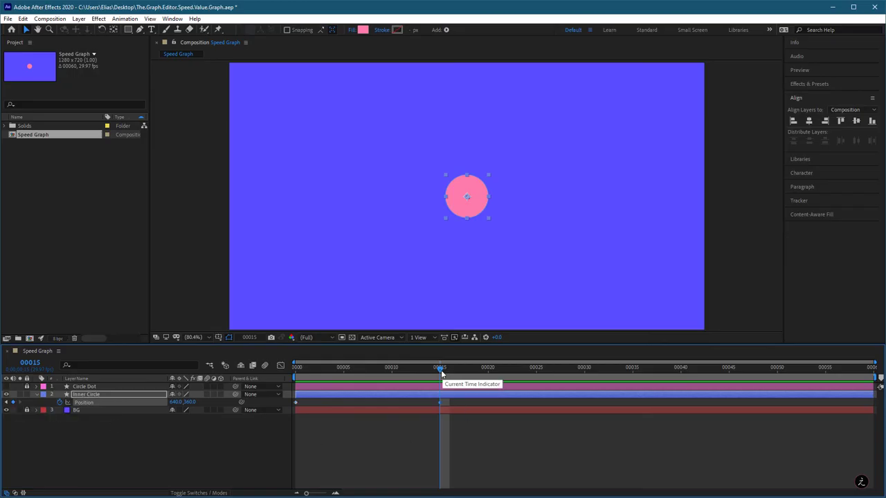
- At frame 0, move the circle down to a Y position of 600
drag(440, 370, 274, 367)
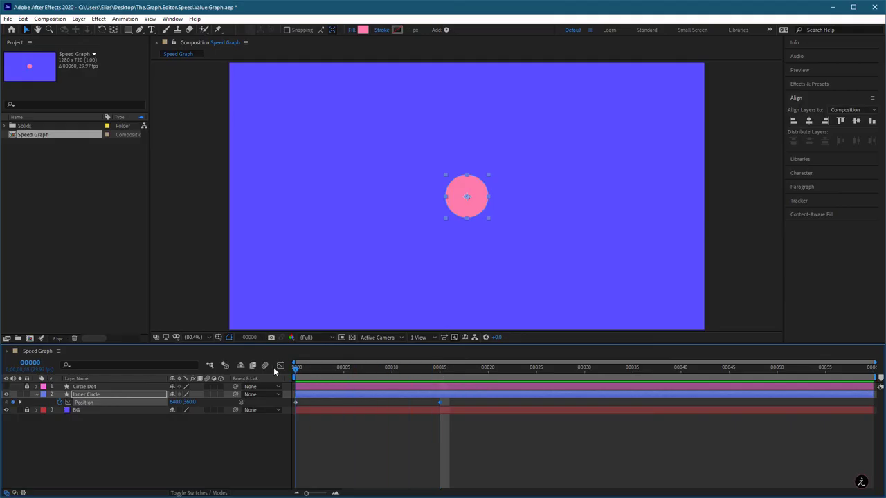
click(296, 404)
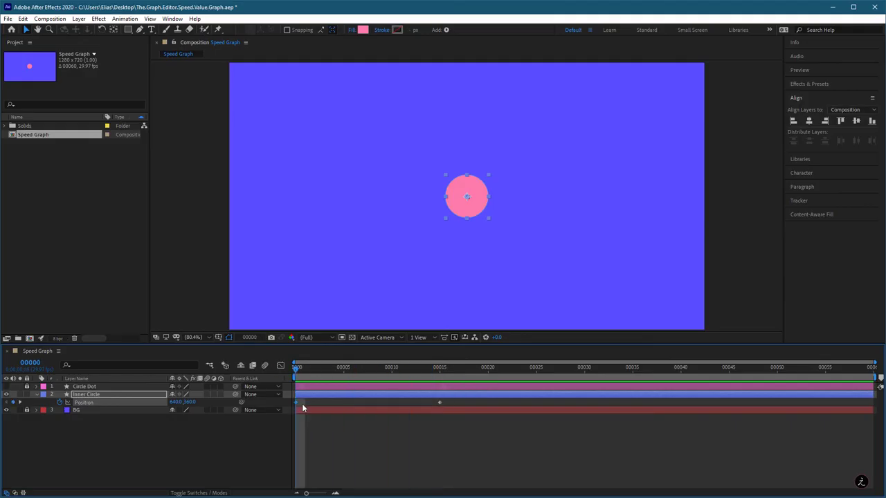
drag(468, 200, 469, 286)
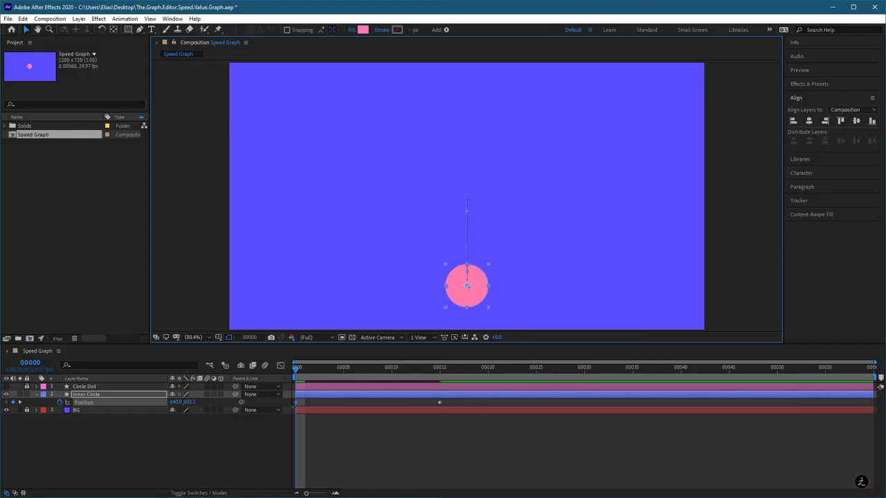
click(189, 404)
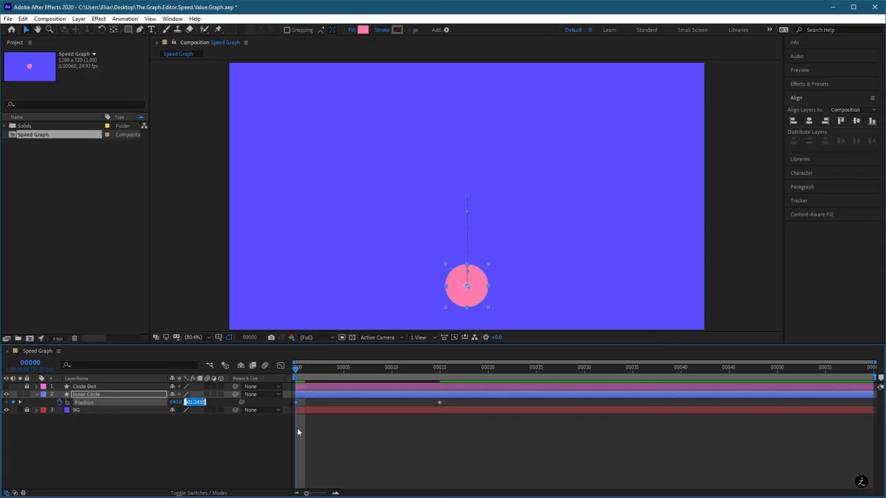
text(600)
key(Return)
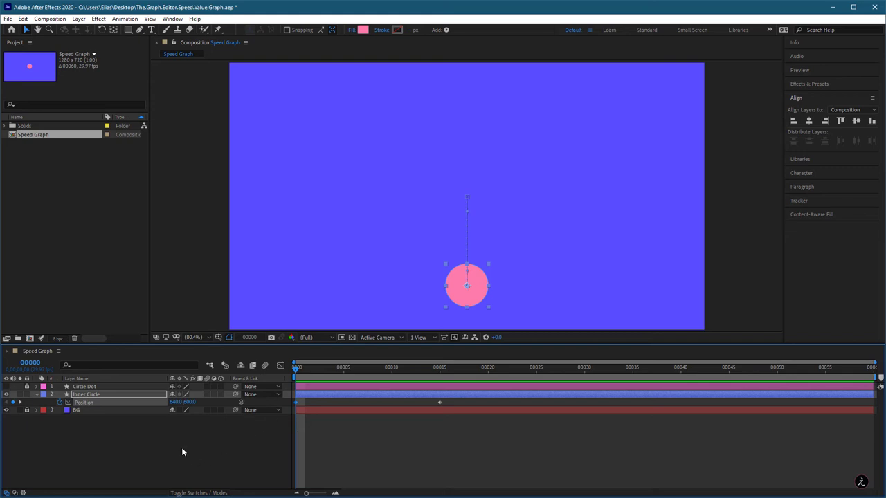
- Reselect the circle's Position keyframes and show them in the Graph Editor
click(156, 438)
click(119, 402)
click(281, 366)
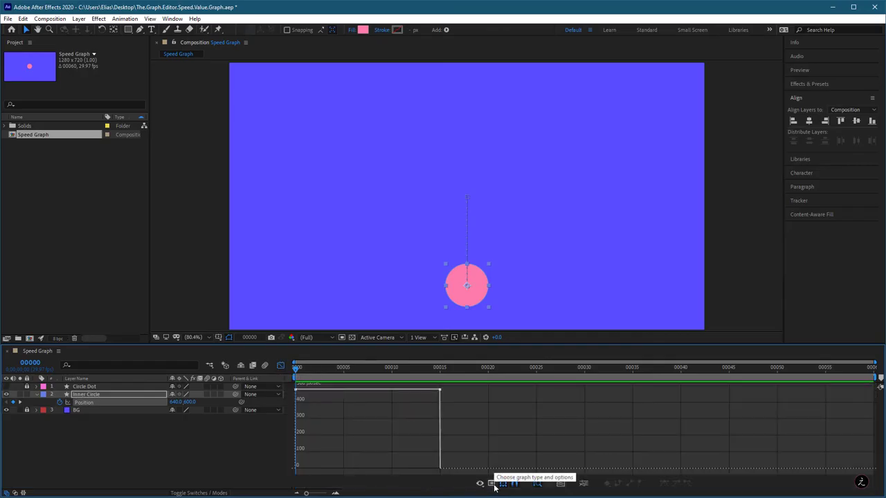
- Switch to the Value Graph and apply Easy Ease to both Position keyframes
click(492, 484)
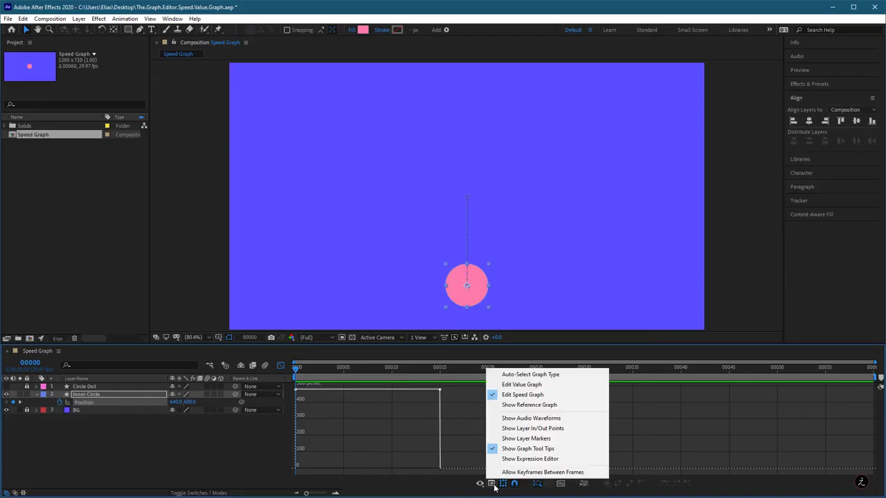
click(571, 385)
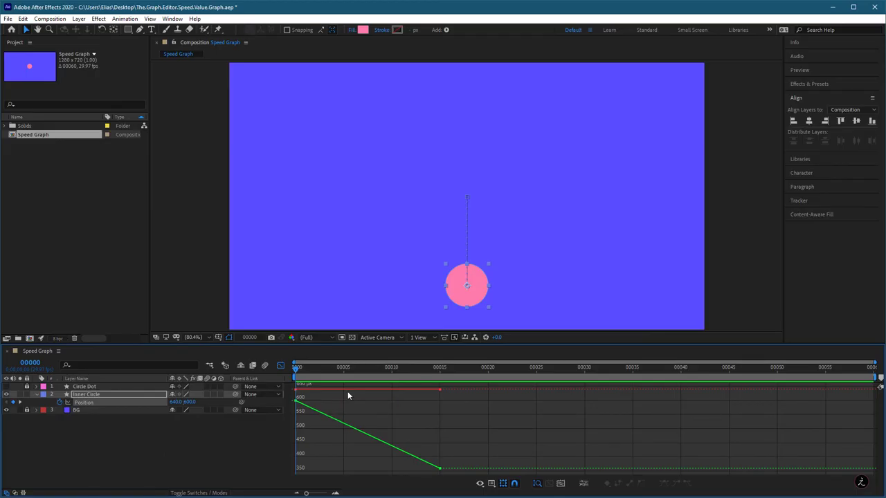
mouse_move(351, 391)
mouse_move(367, 435)
drag(453, 479, 294, 381)
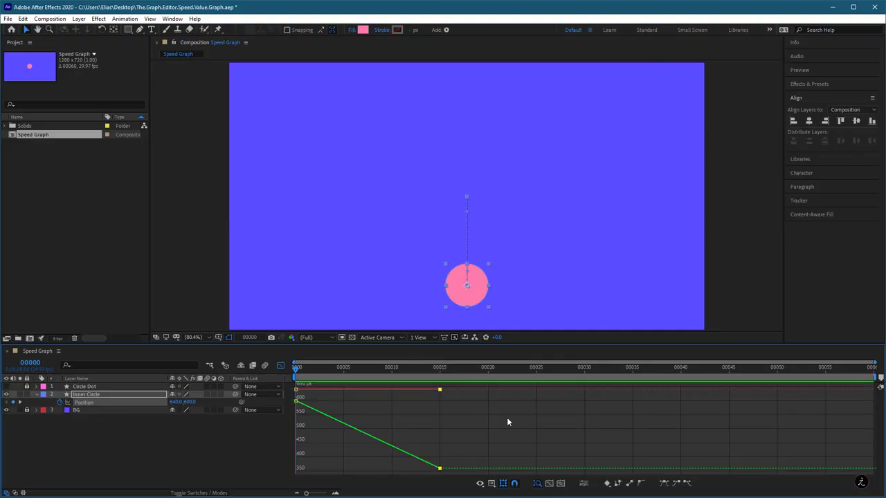
click(663, 485)
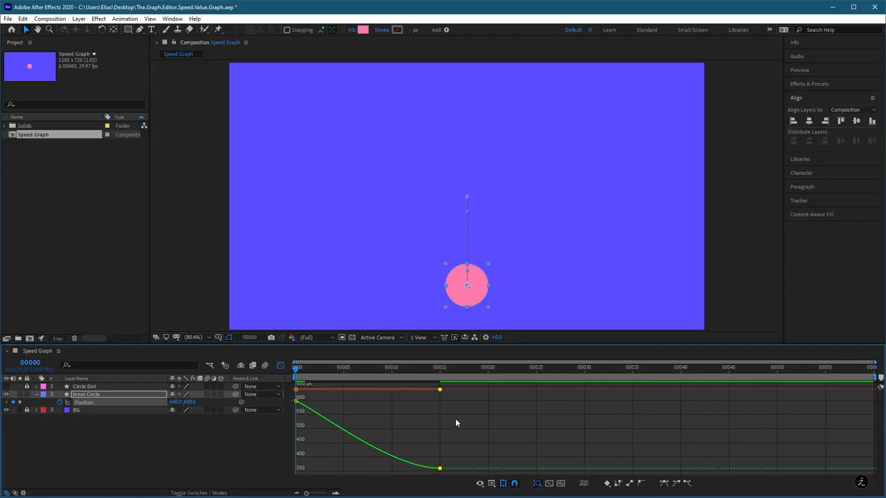
mouse_move(296, 401)
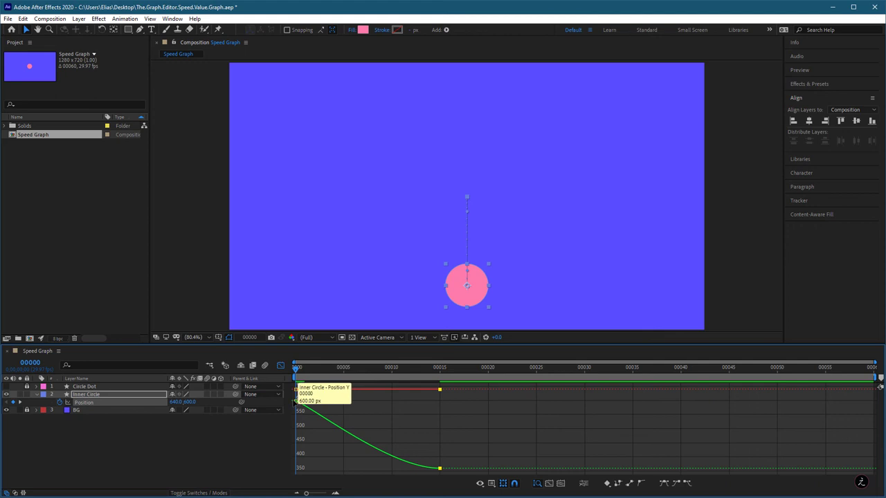
- Move to frame 15 and read the circle's Y keyframe values in the graph
drag(298, 375, 442, 372)
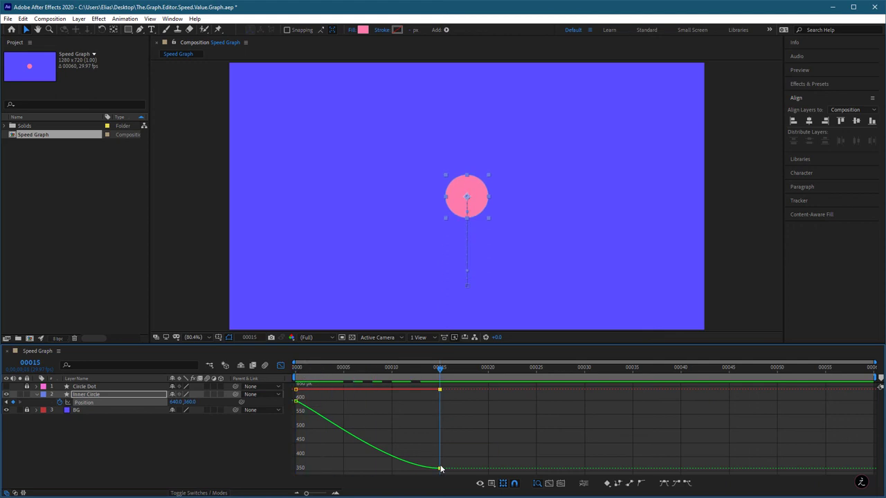
mouse_move(440, 470)
mouse_move(296, 400)
- Separate Position into X and Y, removing the X Position keyframes
right_click(111, 406)
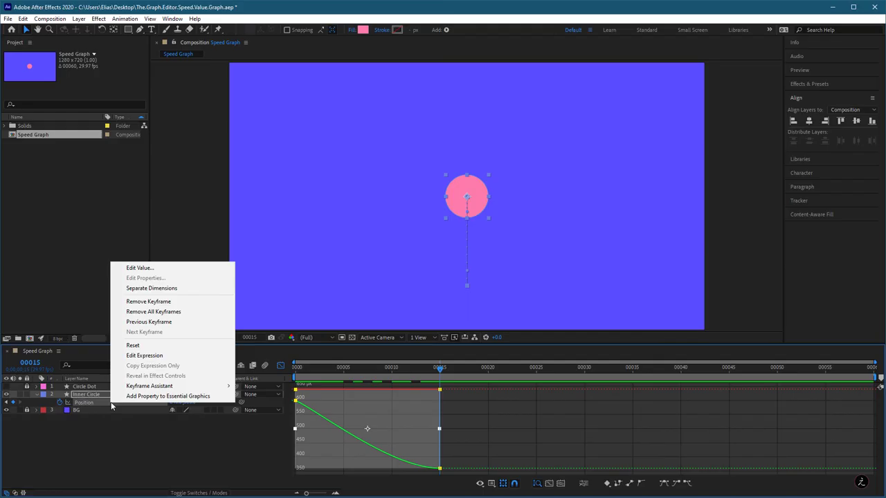
click(205, 289)
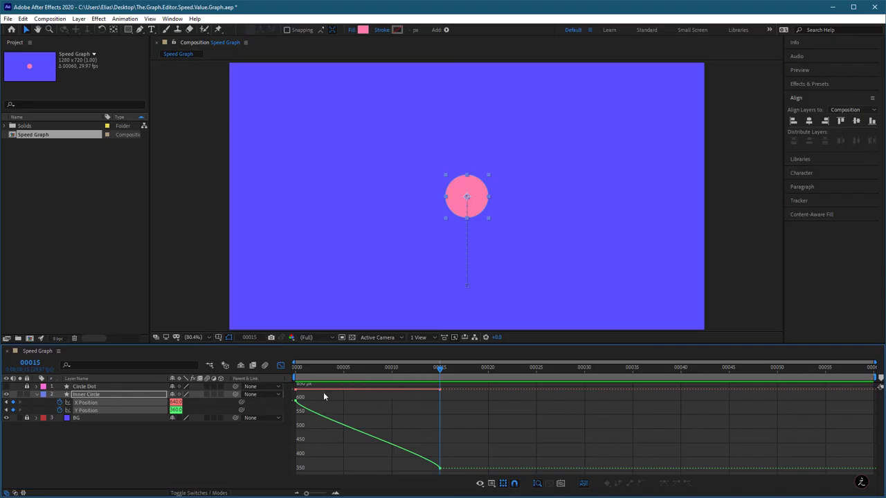
click(195, 448)
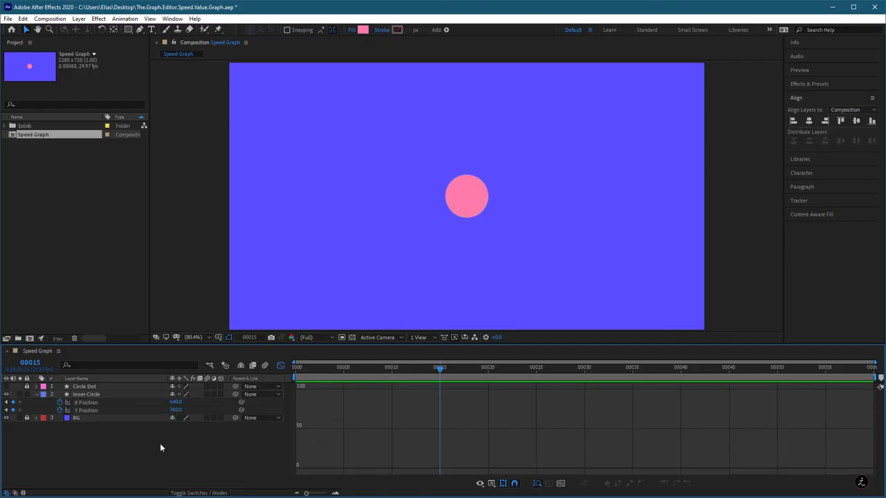
click(123, 403)
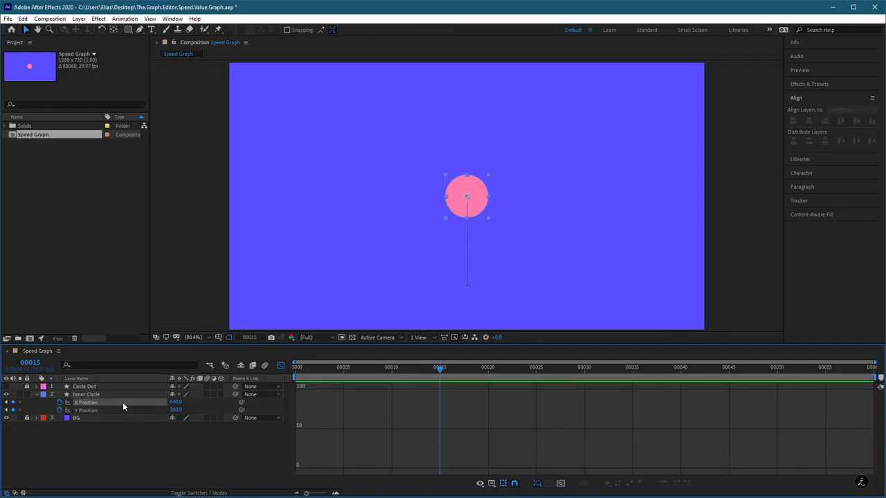
click(58, 402)
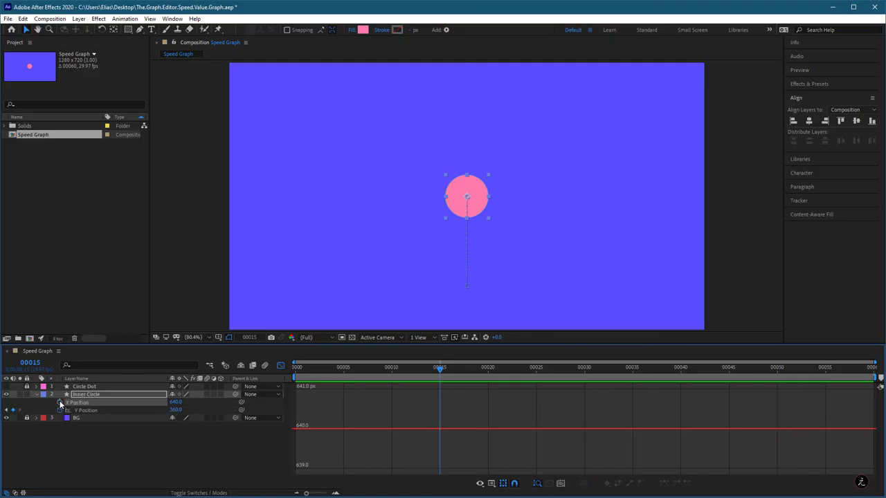
click(112, 411)
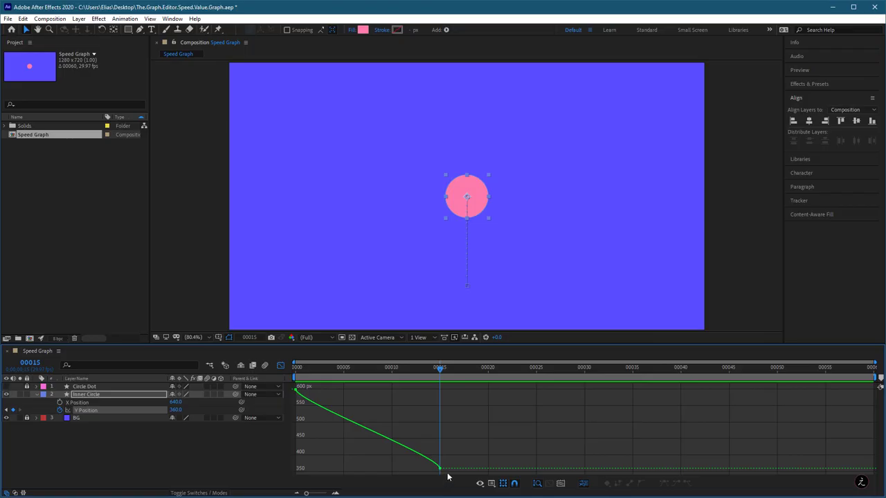
- Easy Ease both Y keyframes, pull their influence handles outward, and return to frame 0
drag(448, 476, 294, 383)
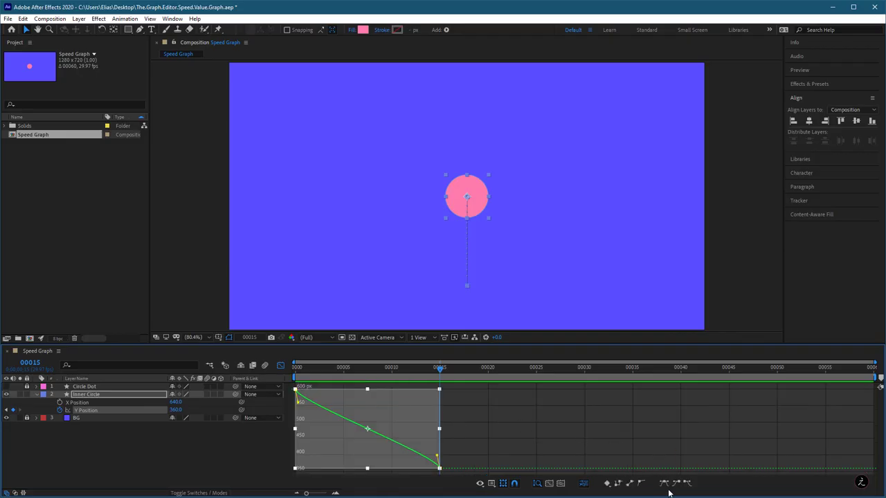
click(663, 484)
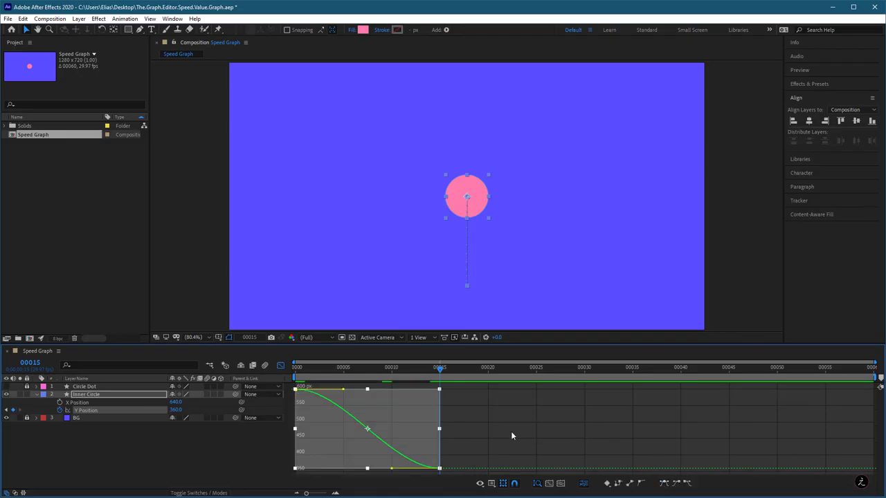
click(486, 421)
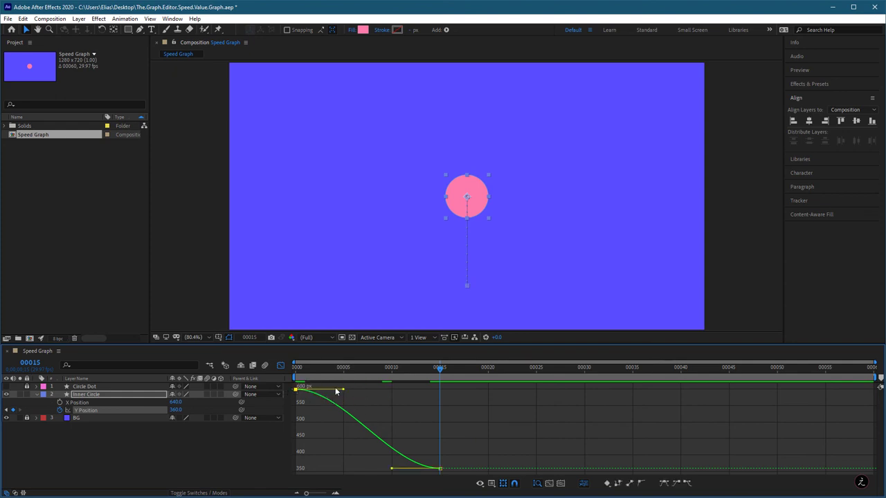
drag(344, 391, 438, 391)
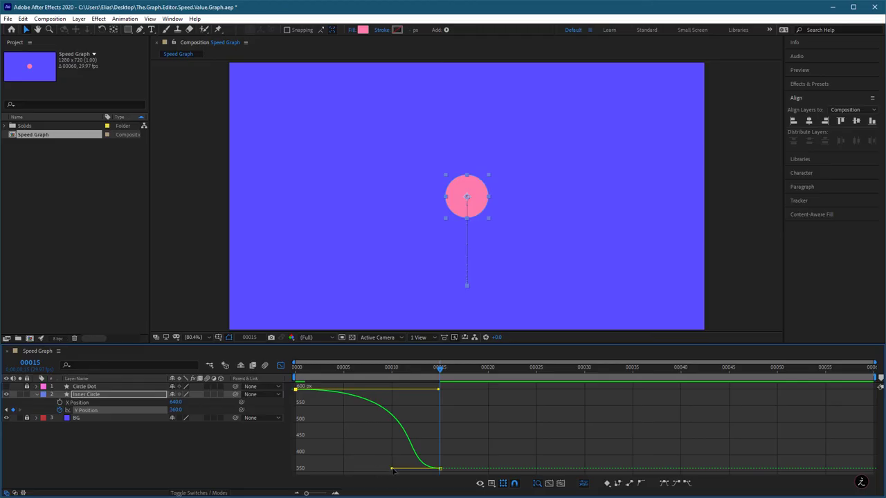
drag(392, 468, 302, 473)
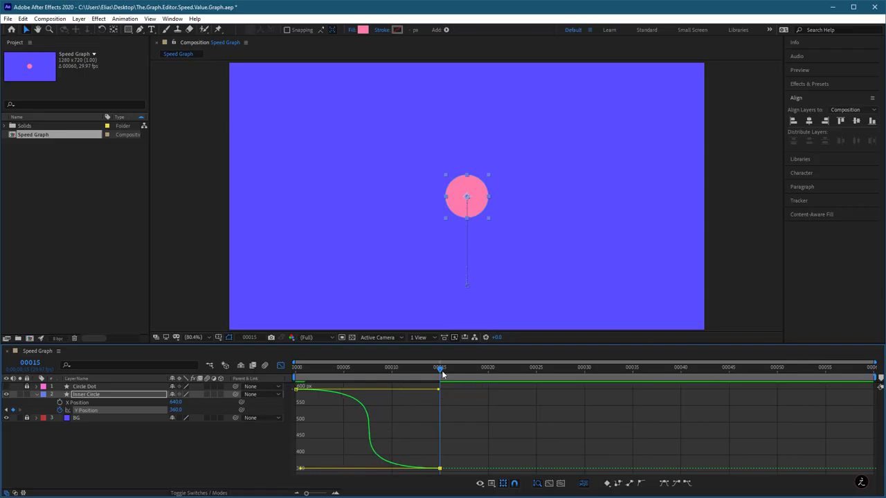
drag(442, 370, 277, 375)
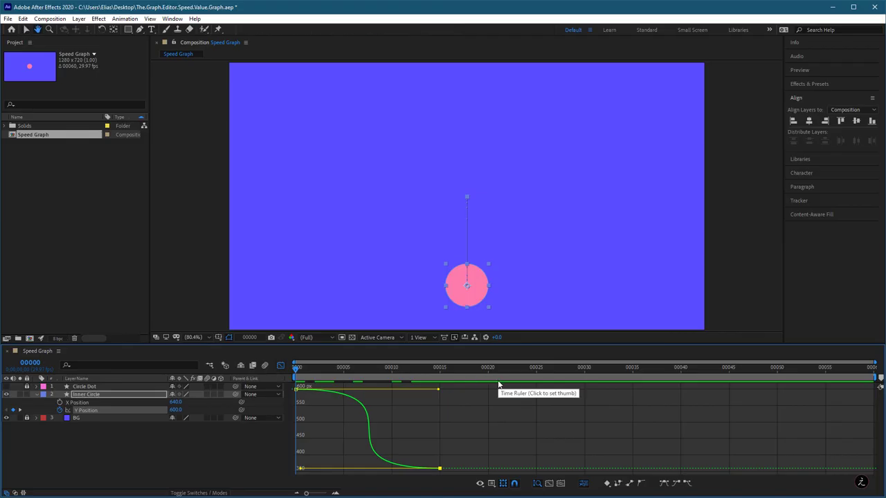
- Preview the circle's rise, go to frame 15, and select the Inner Circle layer
key(space)
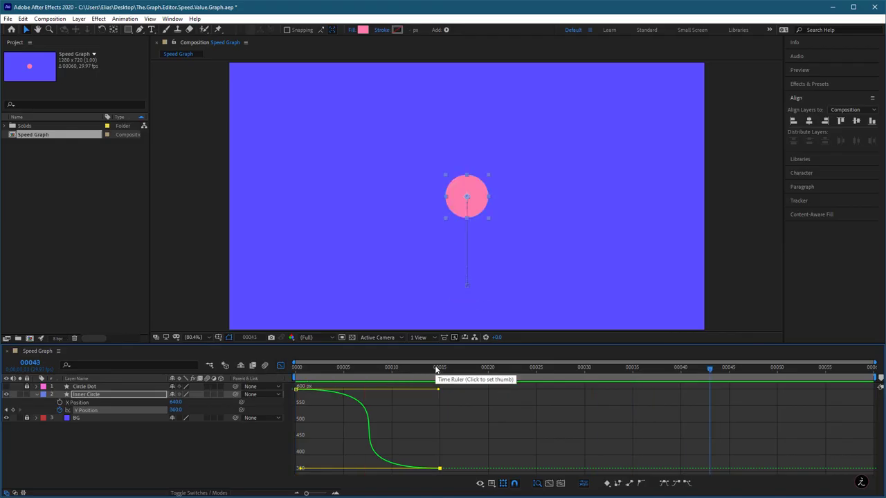
mouse_move(434, 371)
mouse_down()
mouse_move(409, 370)
mouse_move(438, 369)
mouse_up()
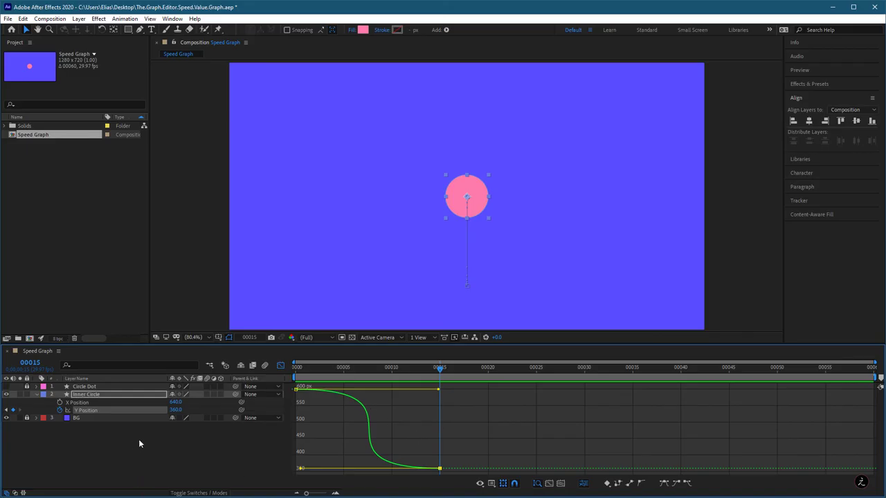
click(122, 396)
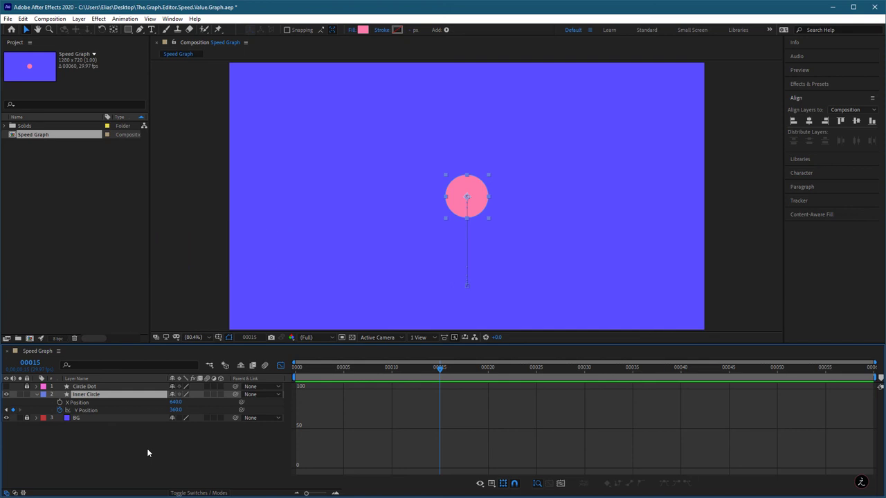
- Show only the Inner Circle's Scale and start a Scale keyframe at frame 0 (100%)
key(s)
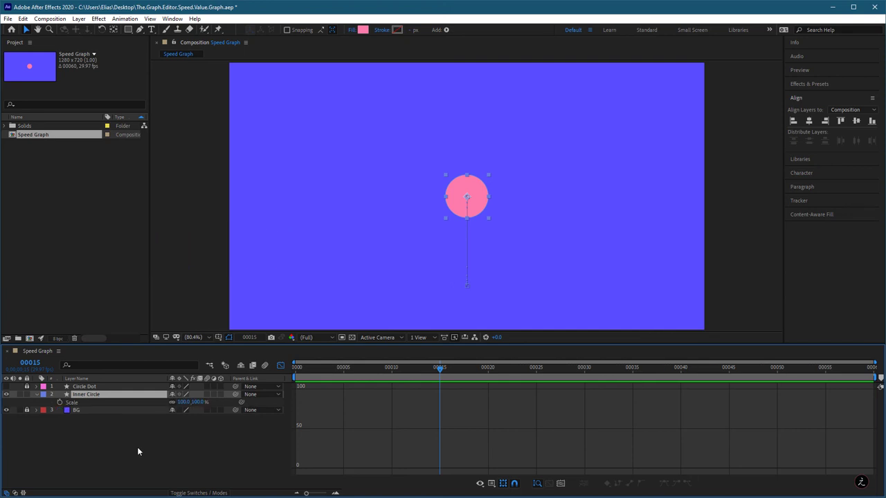
click(281, 367)
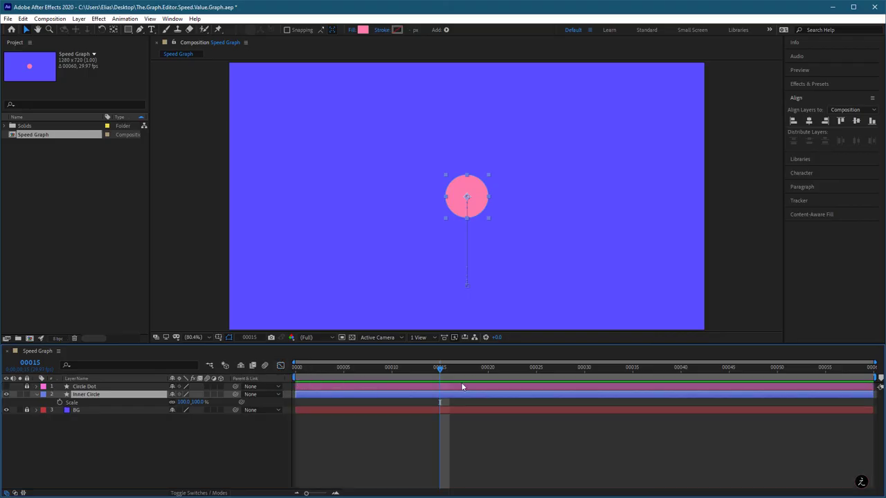
drag(437, 367, 291, 366)
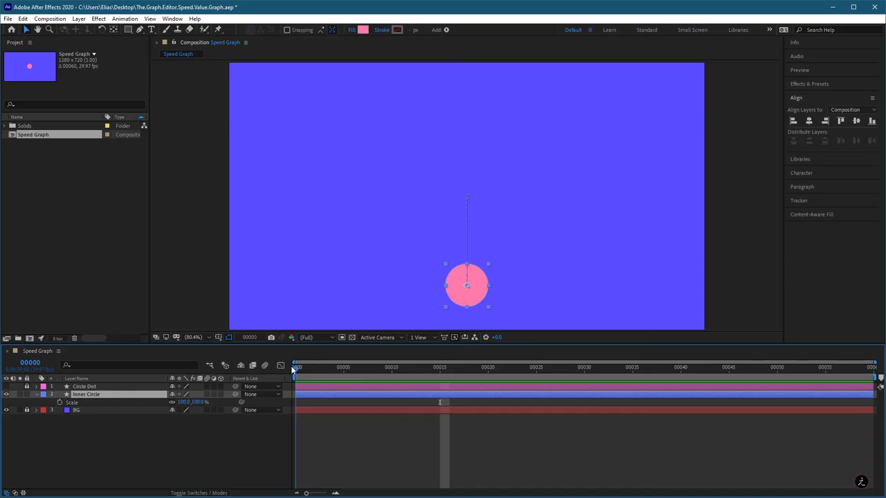
click(59, 403)
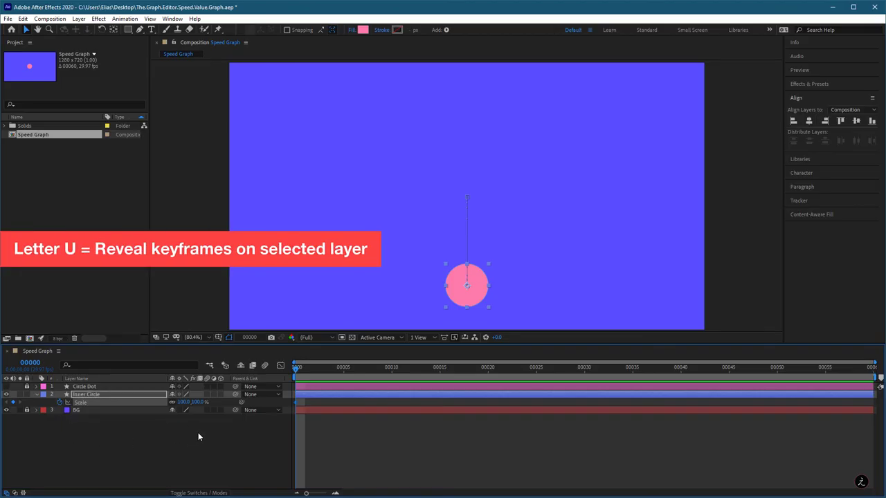
- Add a Scale keyframe of 10% at frame 15
key(u)
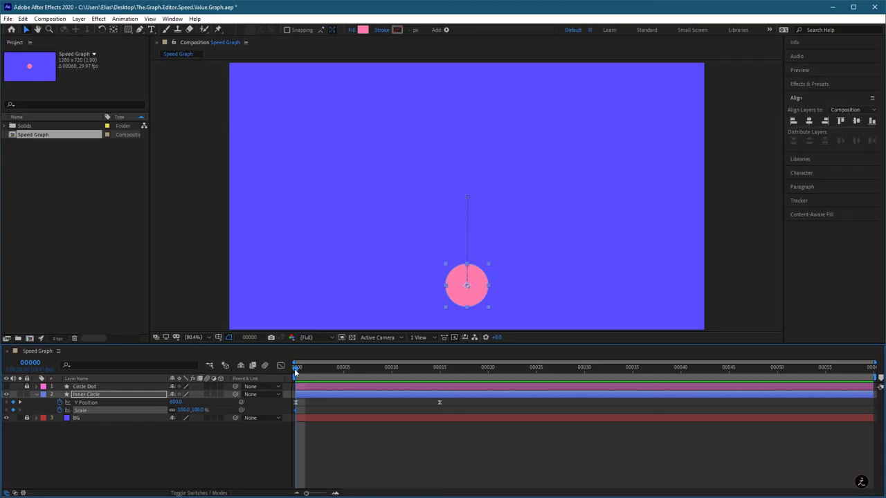
drag(294, 368, 441, 359)
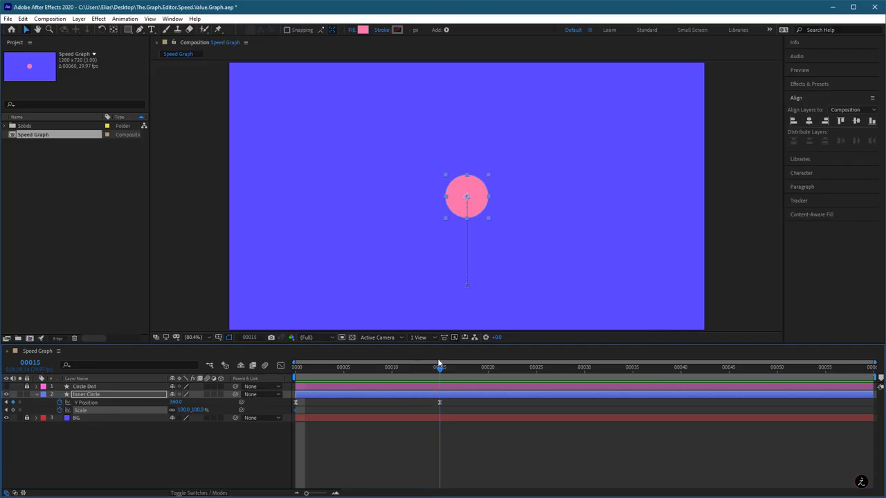
click(12, 410)
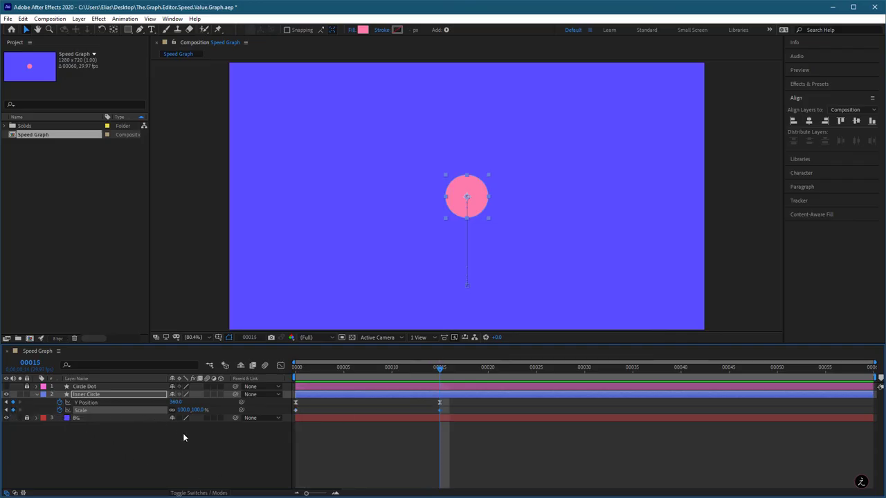
click(198, 410)
text(10)
key(Return)
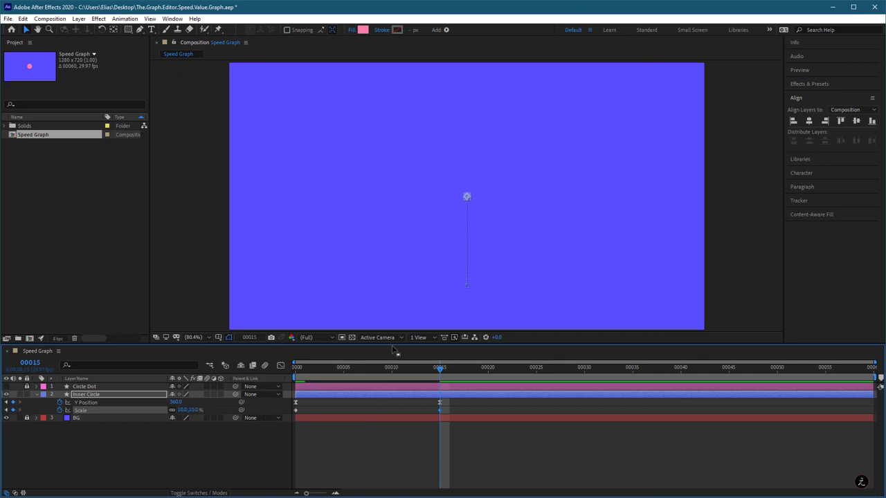
- Set Scale keyframes of 70% at frame 35 and 100% at frame 59
drag(441, 367, 631, 370)
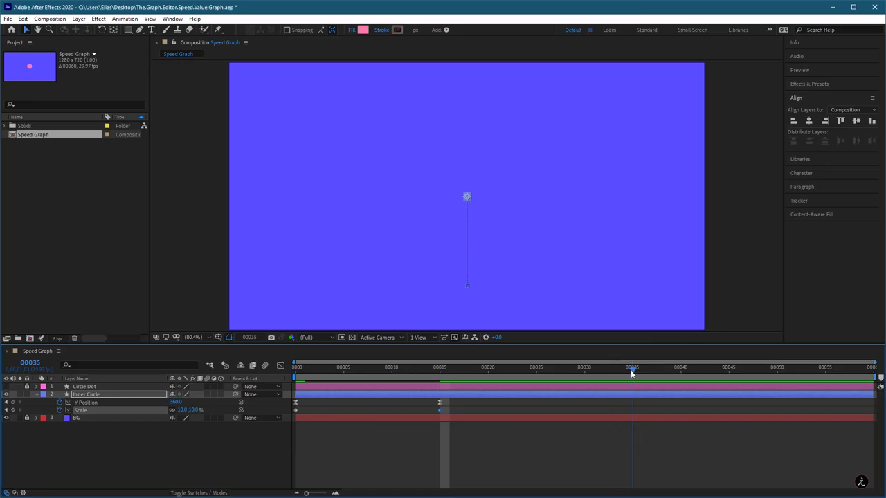
click(195, 410)
text(70)
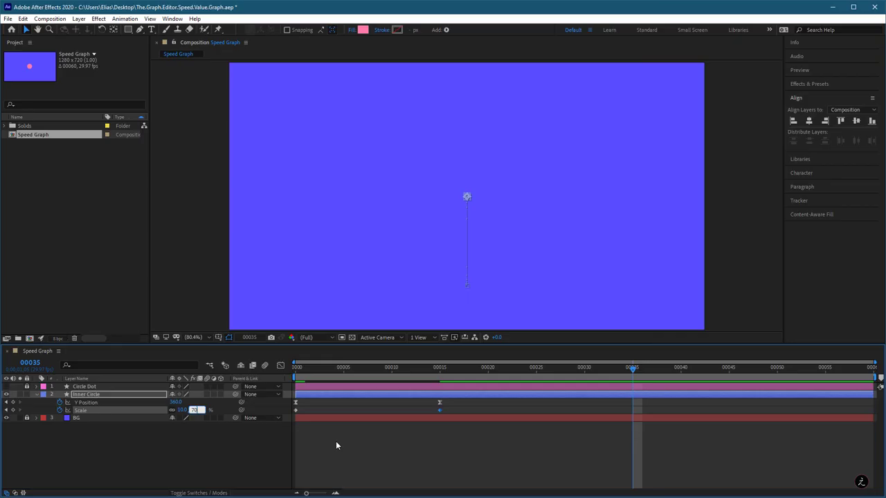
key(Return)
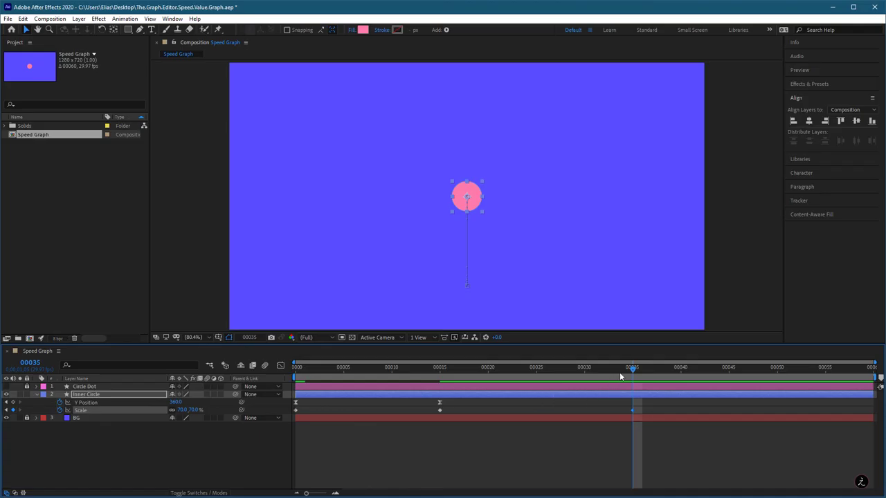
drag(631, 369, 866, 368)
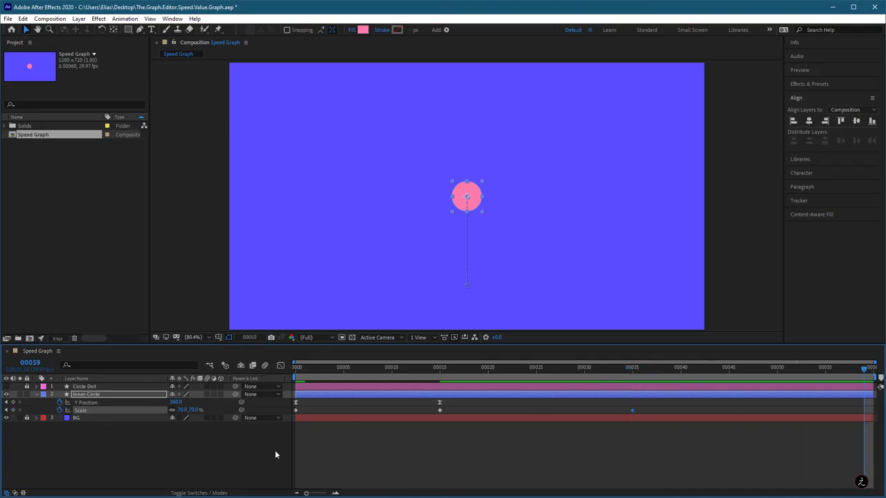
click(192, 409)
text(100)
key(Return)
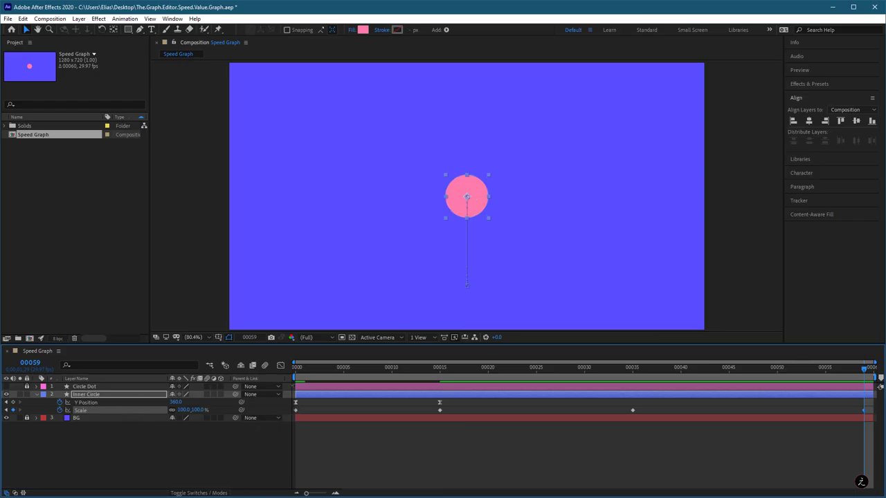
- In the Graph Editor, apply Easy Ease to all four Scale keyframes and return to frame 0
click(281, 366)
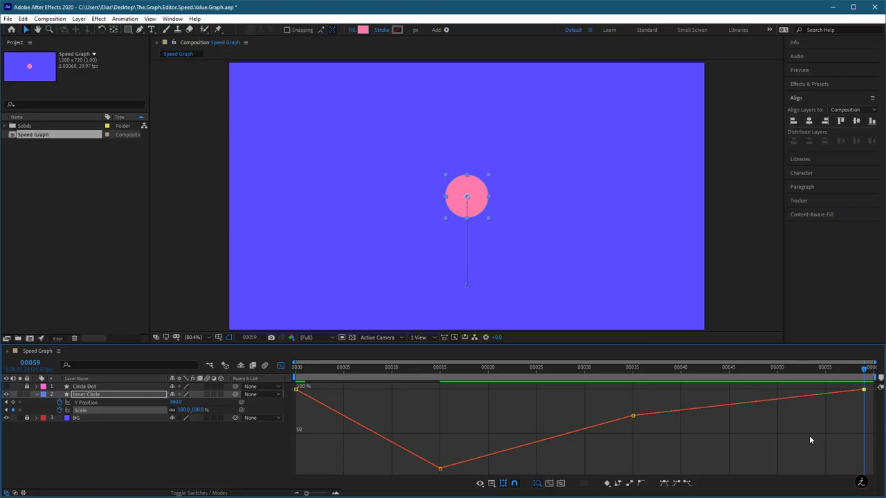
click(874, 473)
drag(874, 473, 294, 384)
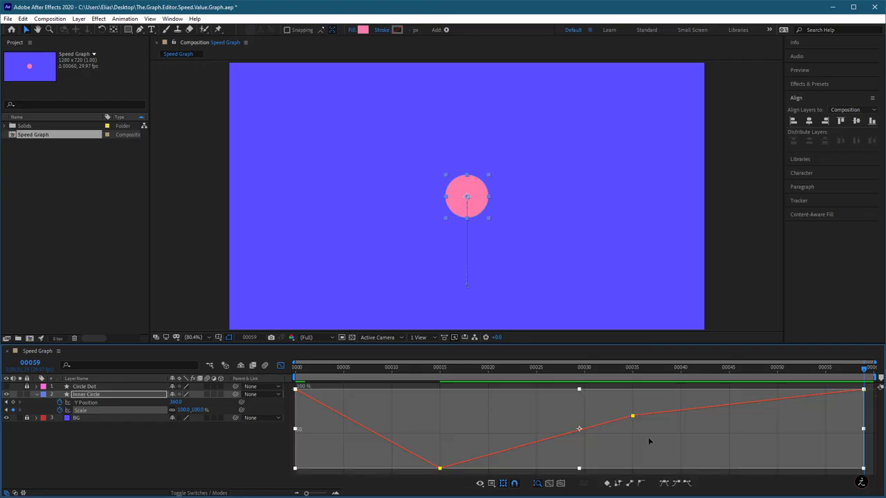
click(663, 486)
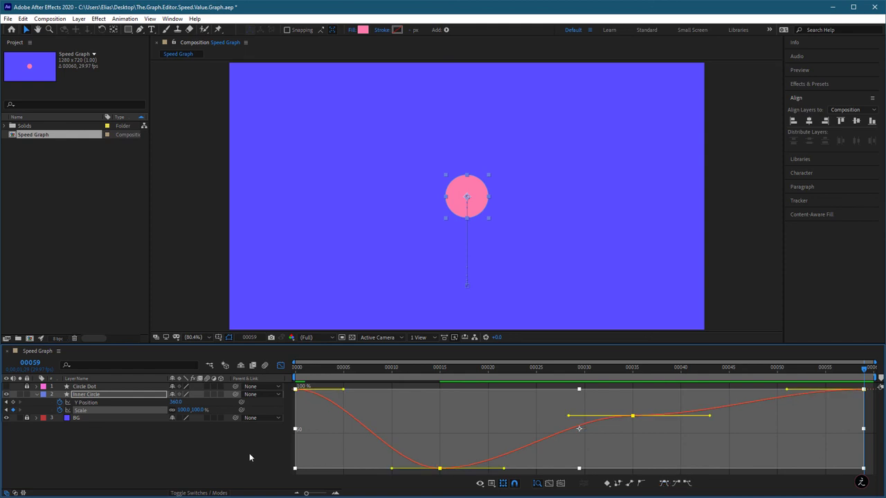
click(251, 458)
click(296, 367)
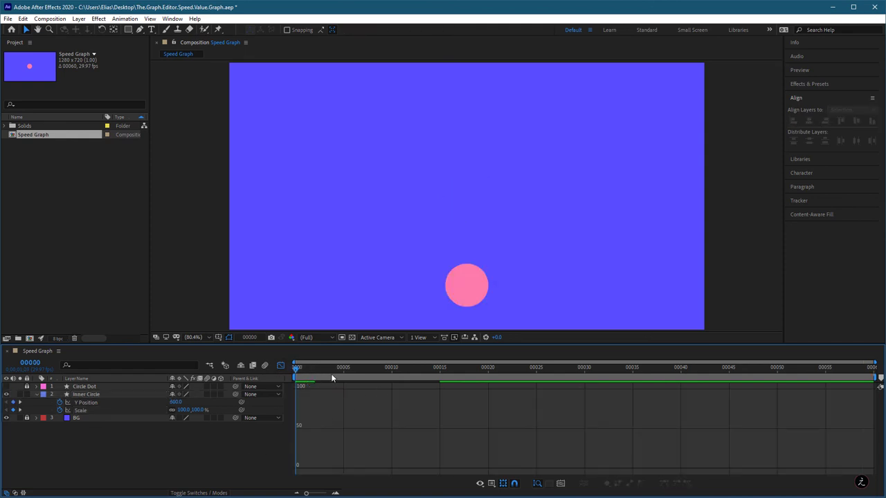
- Preview the shrinking and growing circle, then select Scale to show its curve
key(space)
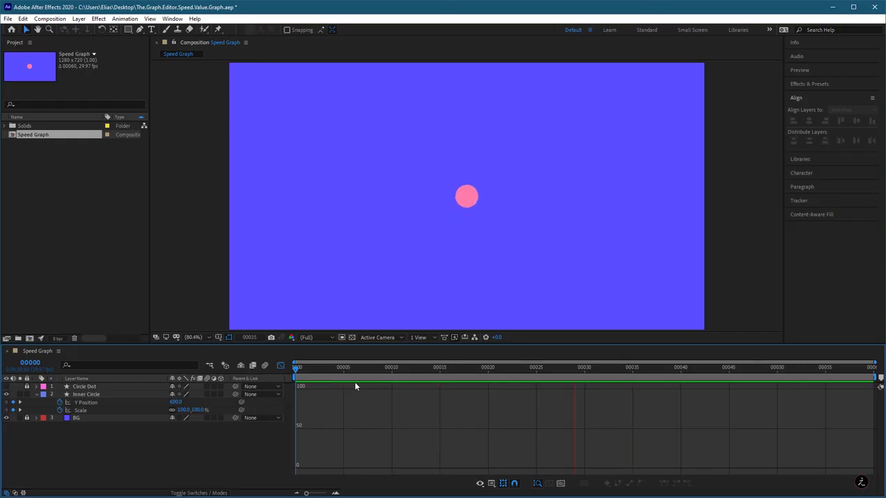
key(space)
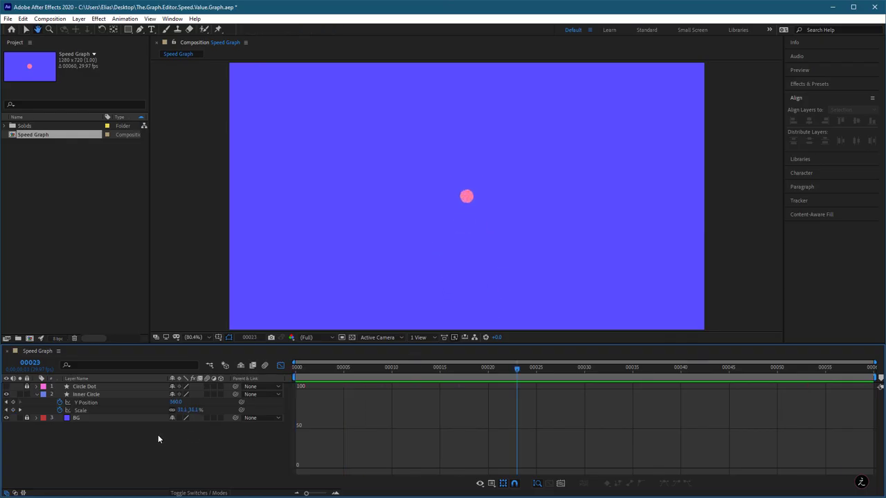
click(114, 410)
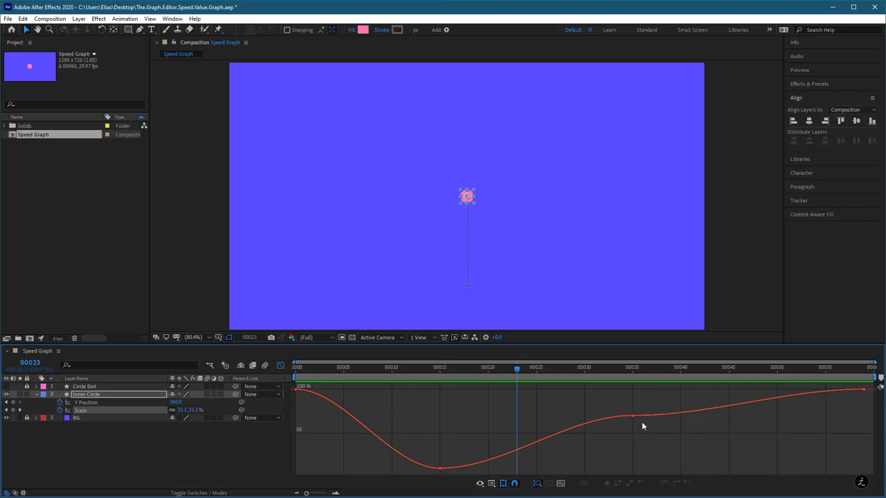
- Drag the frame 35 Scale keyframe up from 70% to 100% and preview from the start
mouse_move(634, 418)
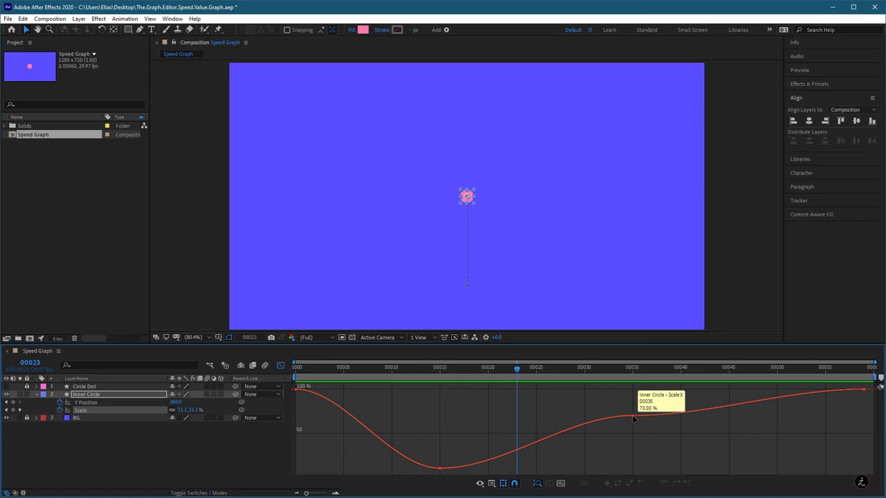
click(633, 417)
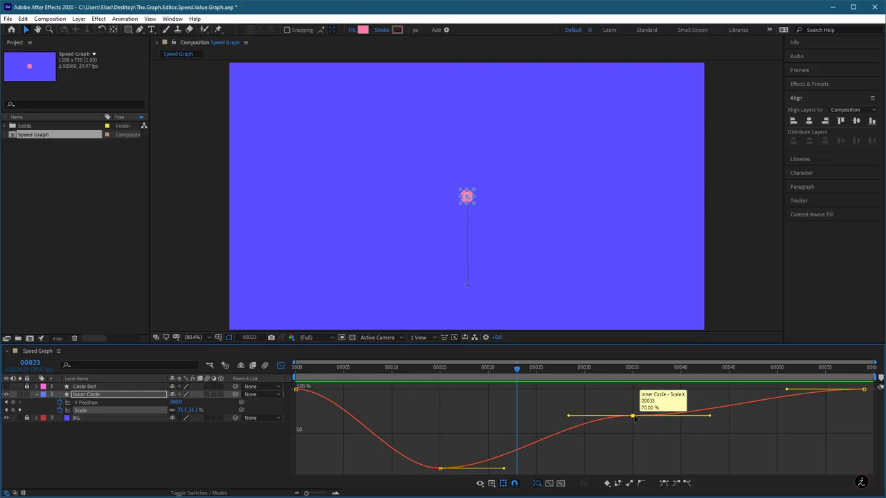
drag(633, 419, 633, 390)
drag(516, 369, 278, 366)
key(space)
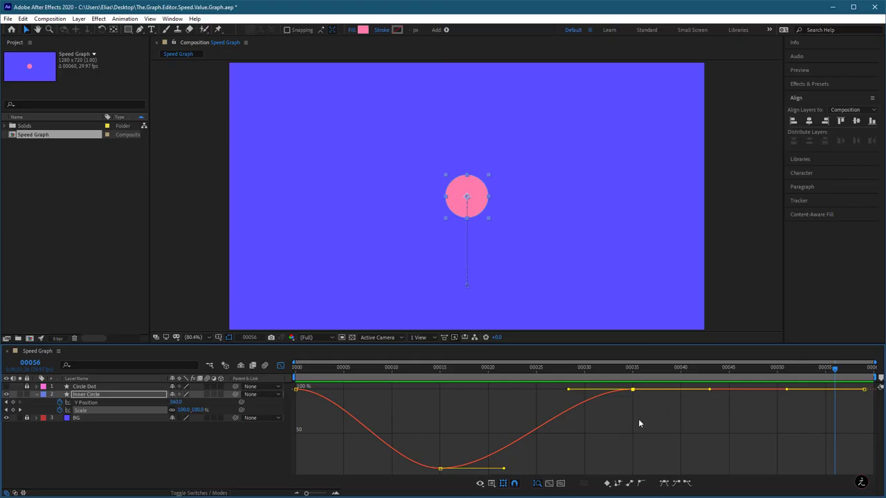
mouse_move(632, 391)
- Show the Scale speed graph, preview the animation, and unhide the white Circle Dot layer
click(567, 375)
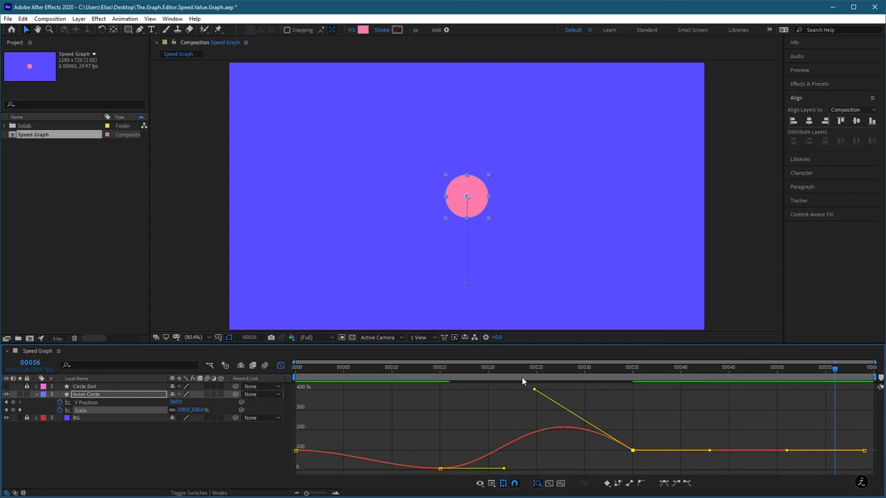
drag(324, 372, 273, 367)
key(space)
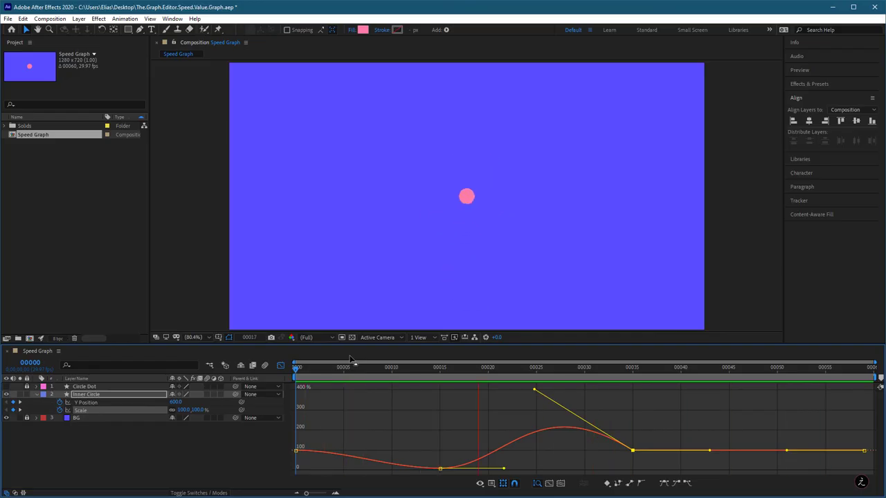
key(space)
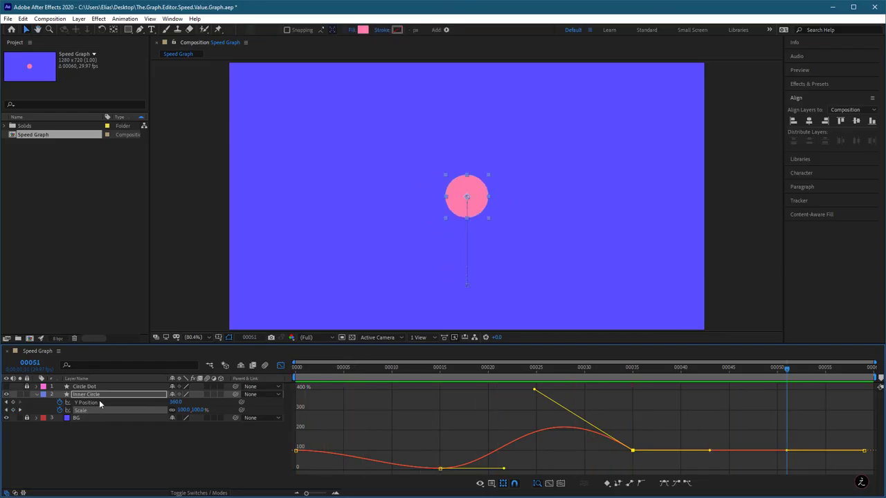
click(7, 387)
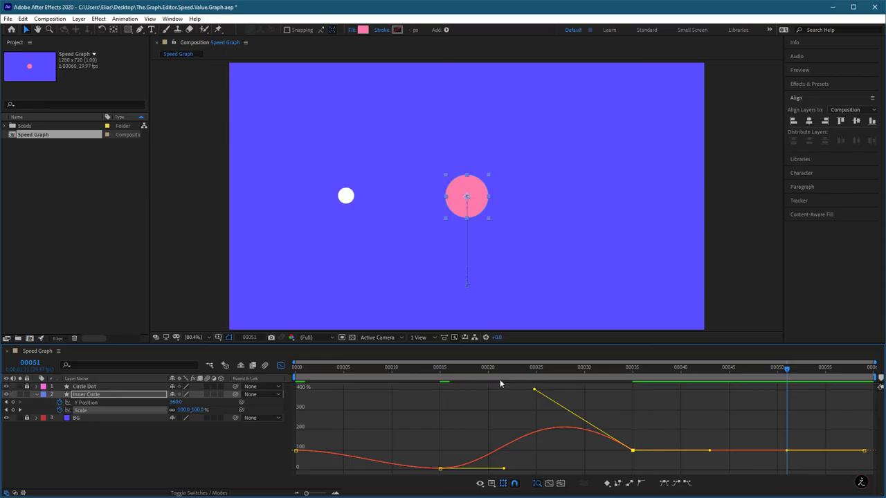
- Pull the yellow speed-graph Bezier handle up for a bigger Scale overshoot and preview it
key(space)
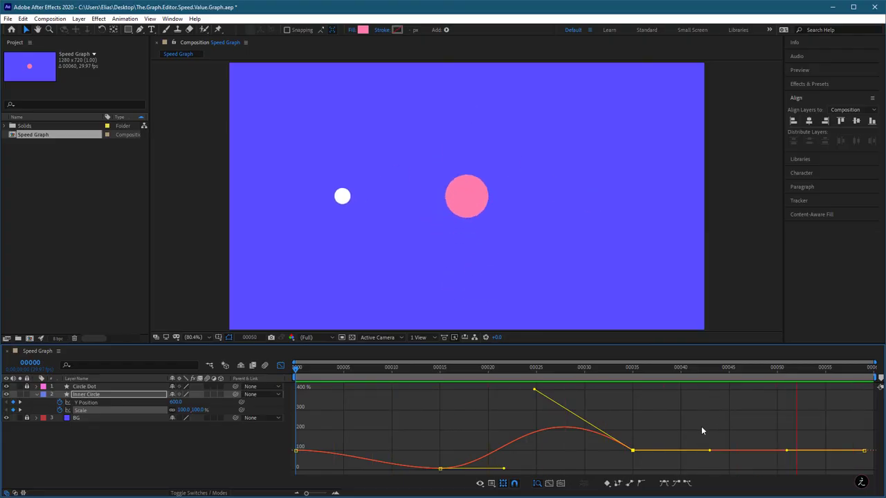
key(space)
drag(534, 391, 533, 379)
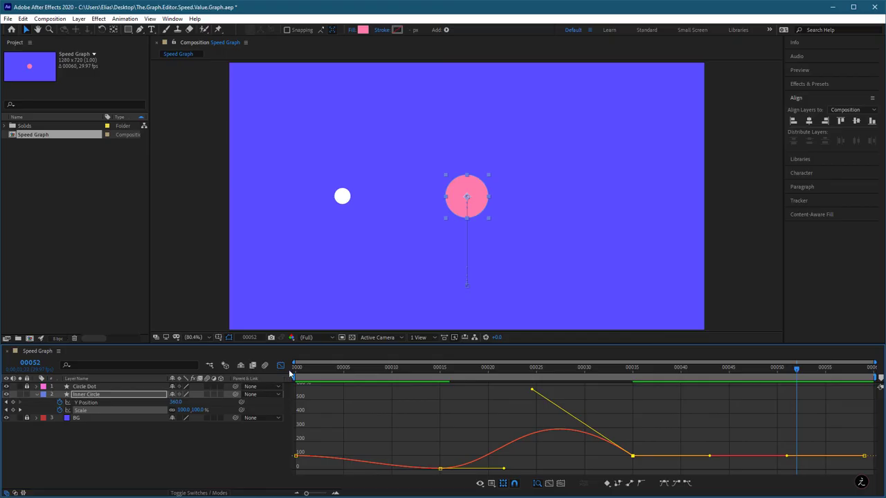
key(space)
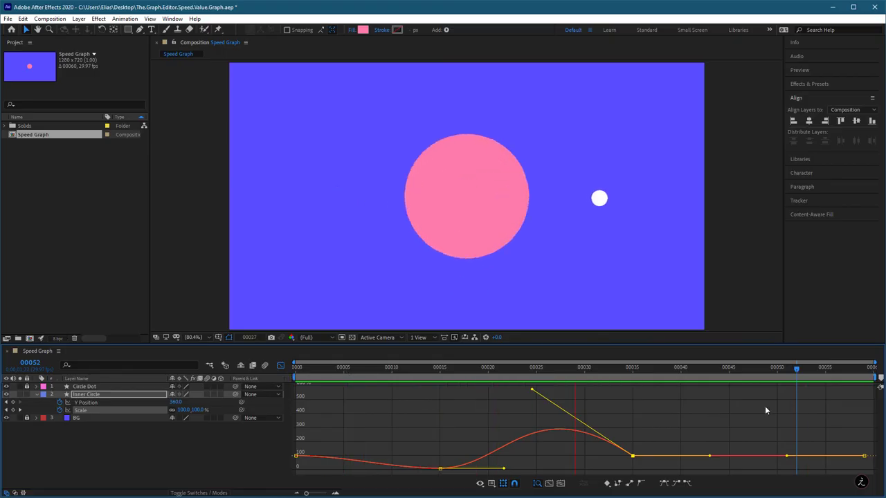